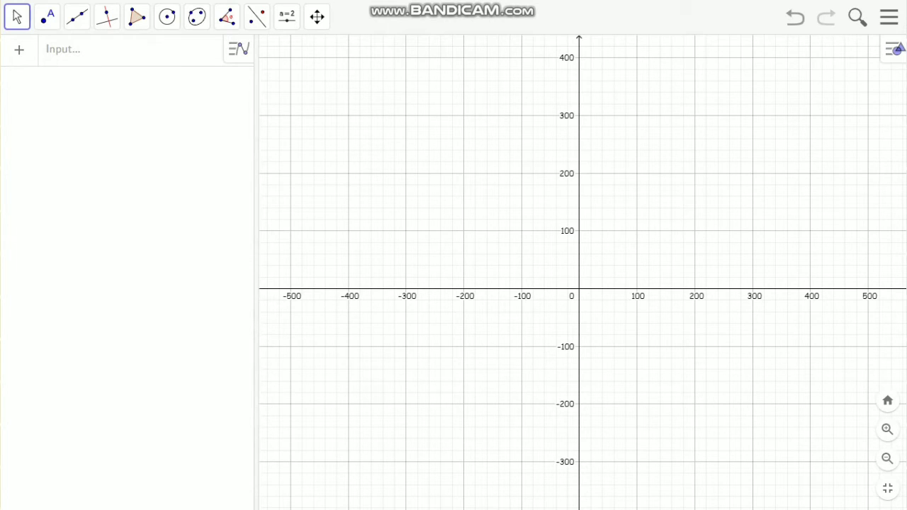
- Define the objective function f(x, y) = 300x + 500y
{"action": "left_click", "coordinate": [128, 49]}
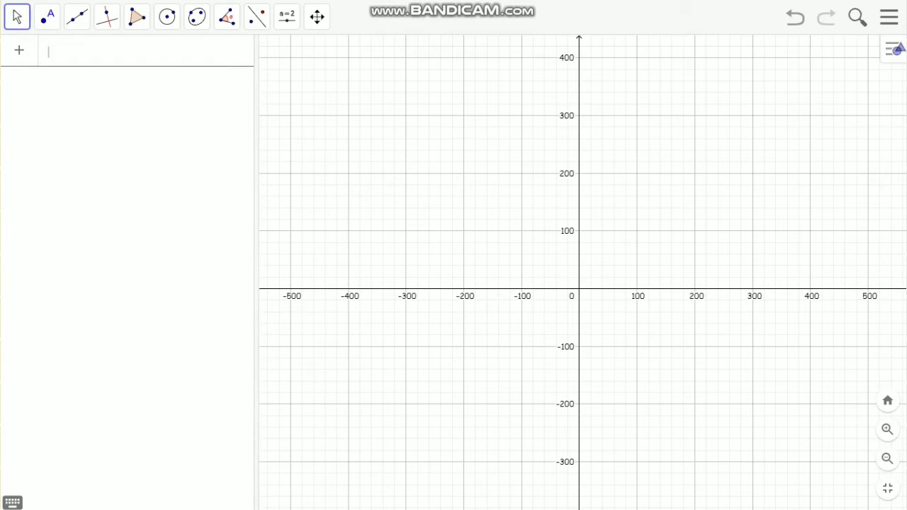
{"action": "type", "text": "f("}
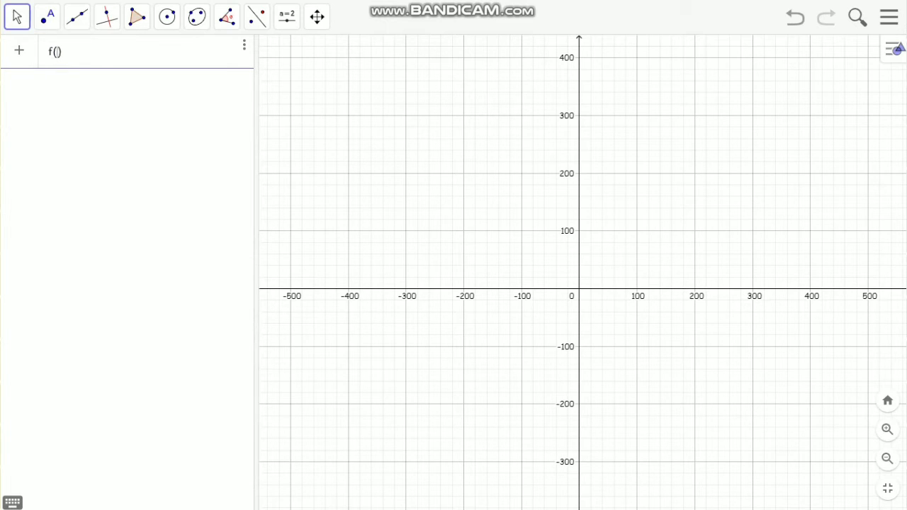
{"action": "type", "text": "x, y) = 300 x + 500 "}
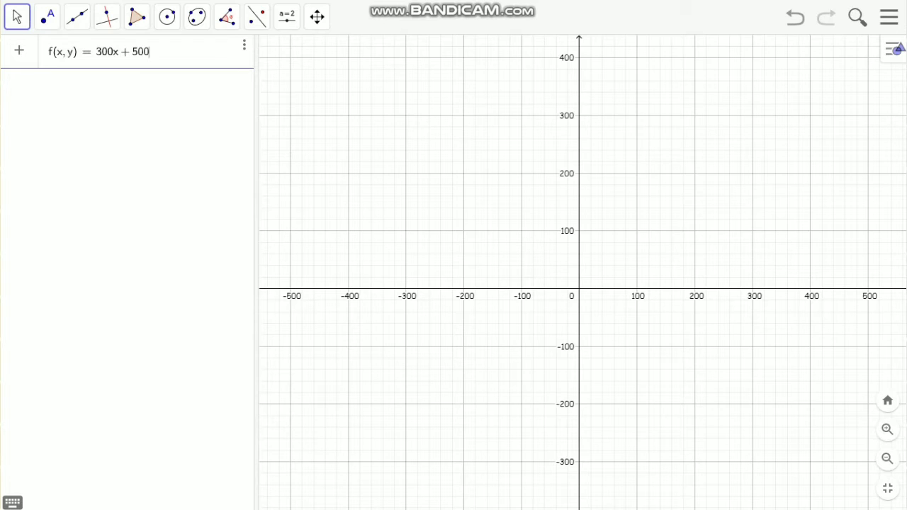
{"action": "type", "text": "y"}
{"action": "key", "text": "Return"}
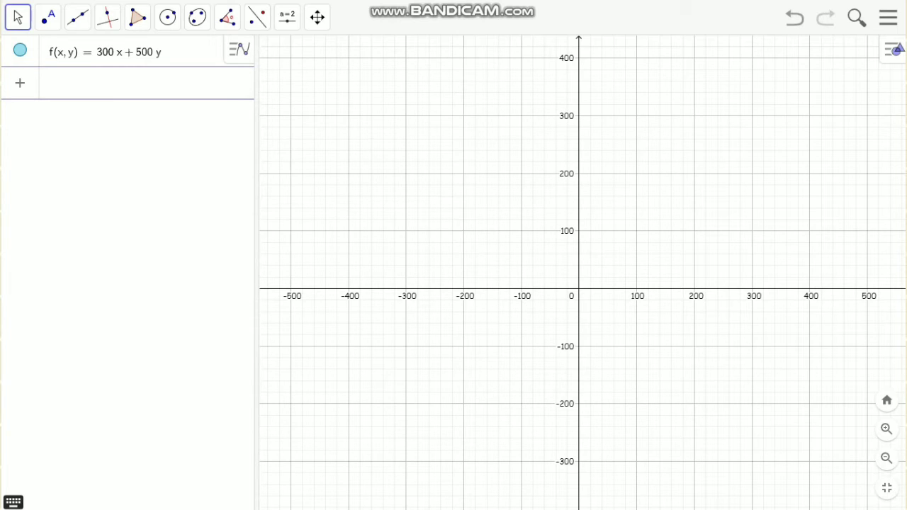
- Begin a new constraint expression with the inequality 2x + 5y ≤ 800
{"action": "left_click", "coordinate": [14, 502]}
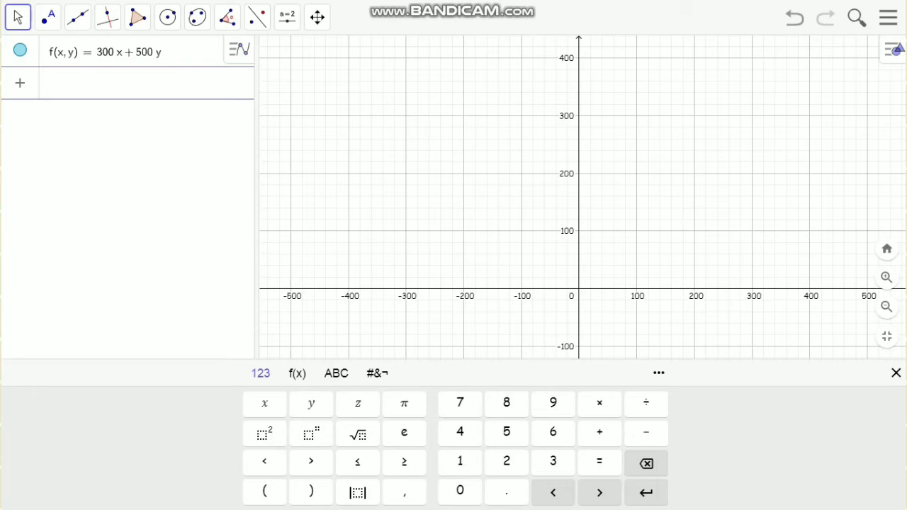
{"action": "type", "text": "2x + 5y"}
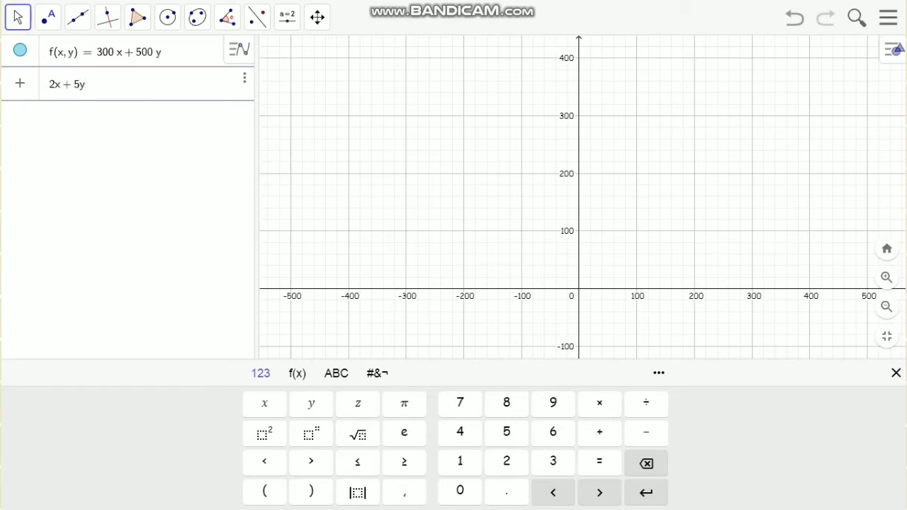
{"action": "left_click", "coordinate": [358, 461]}
{"action": "type", "text": "800"}
- Extend the constraint expression with a logical AND and the inequality 2x + y ≤ 400
{"action": "left_click", "coordinate": [377, 373]}
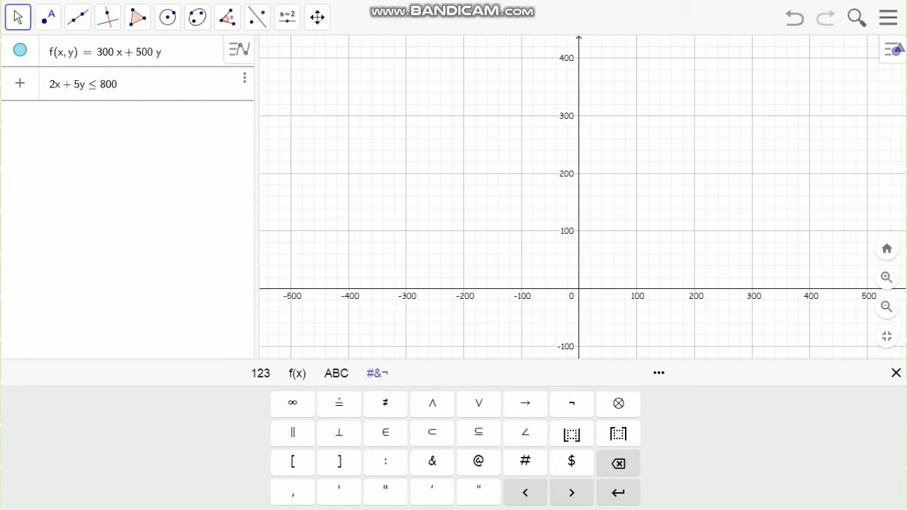
{"action": "left_click", "coordinate": [432, 403]}
{"action": "type", "text": "2x + y"}
{"action": "left_click", "coordinate": [260, 374]}
{"action": "left_click", "coordinate": [358, 461]}
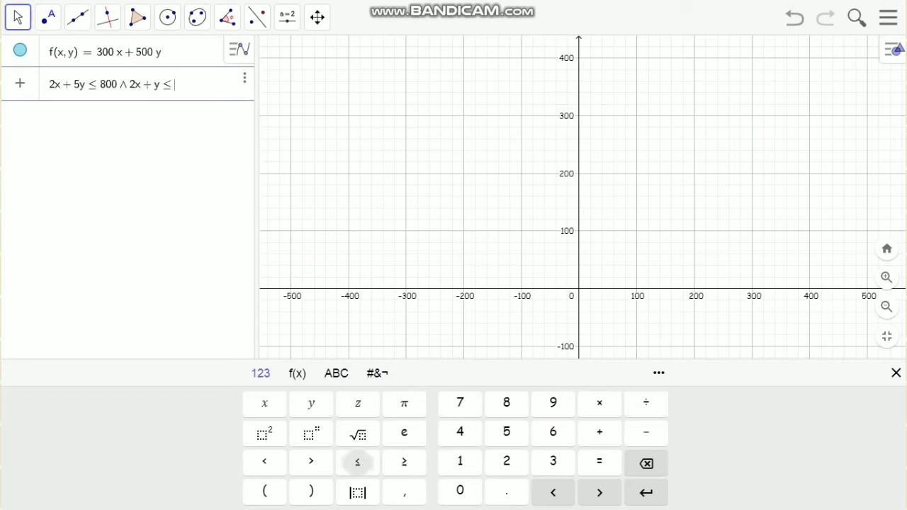
{"action": "type", "text": "400"}
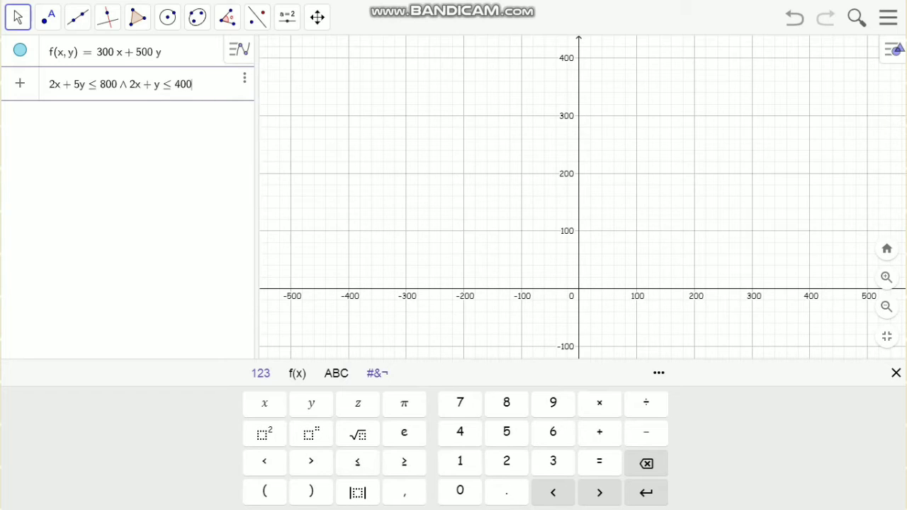
- Append a logical AND and the condition x ≥ 0 to the constraint expression
{"action": "left_click", "coordinate": [377, 374]}
{"action": "left_click", "coordinate": [432, 403]}
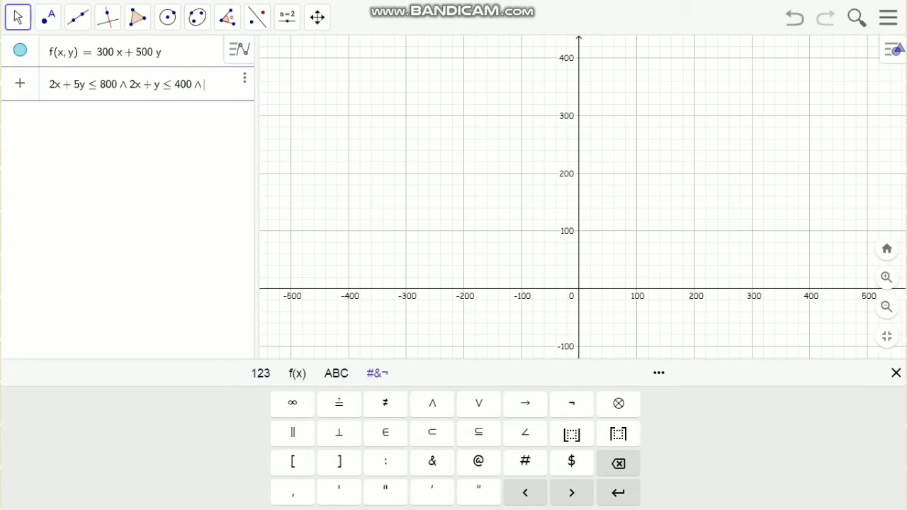
{"action": "left_click", "coordinate": [260, 373]}
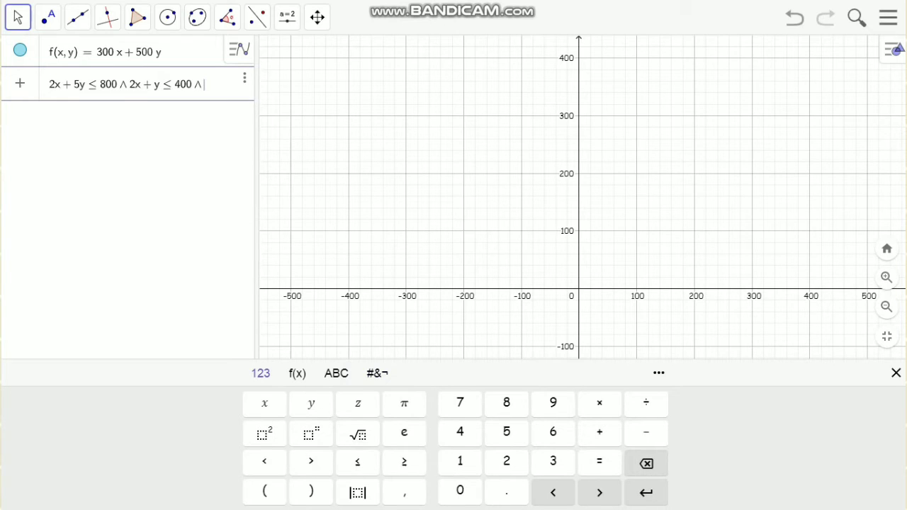
{"action": "type", "text": "x"}
{"action": "left_click", "coordinate": [404, 461]}
{"action": "left_click", "coordinate": [459, 491]}
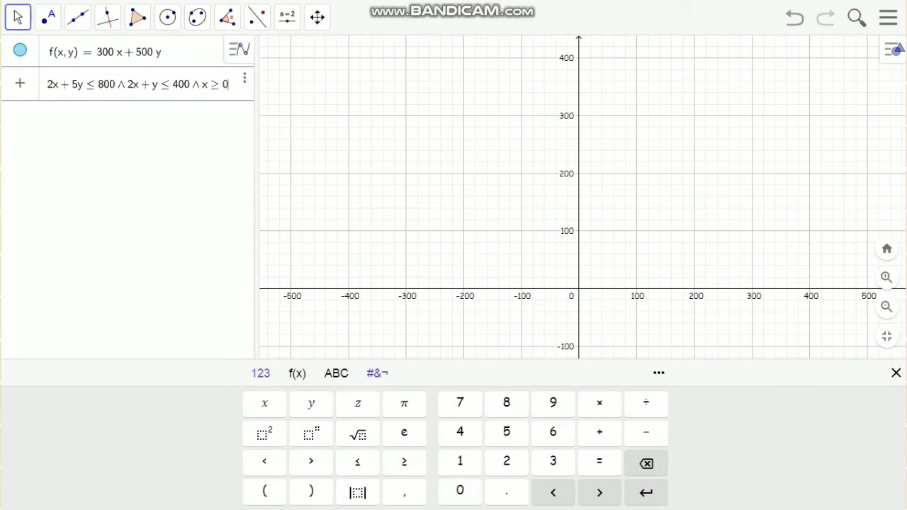
- Append a logical AND and the condition y ≥ 0, and plot the combined feasible region
{"action": "left_click", "coordinate": [377, 373]}
{"action": "left_click", "coordinate": [432, 403]}
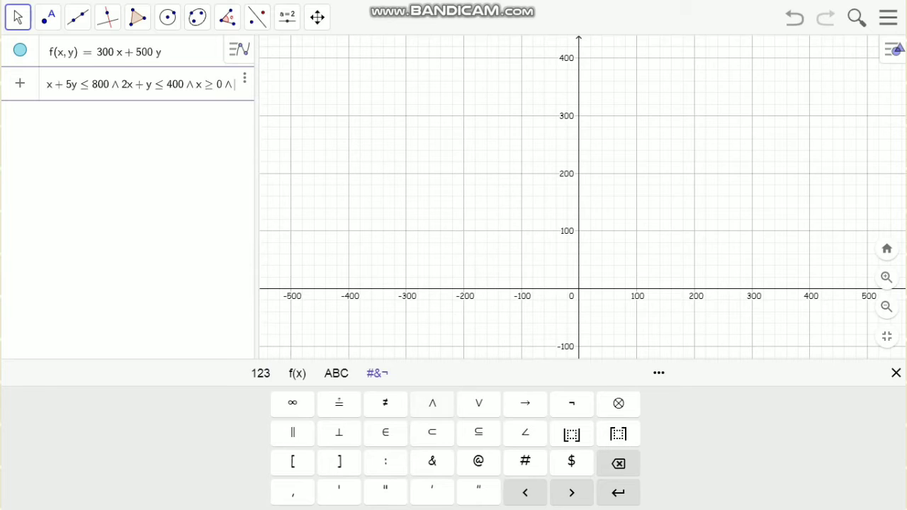
{"action": "left_click", "coordinate": [260, 372]}
{"action": "left_click", "coordinate": [311, 403]}
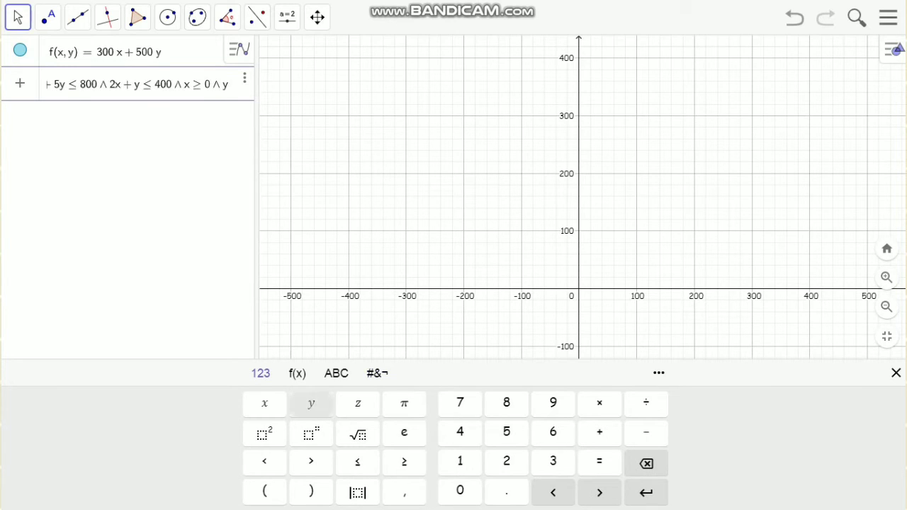
{"action": "left_click", "coordinate": [404, 461]}
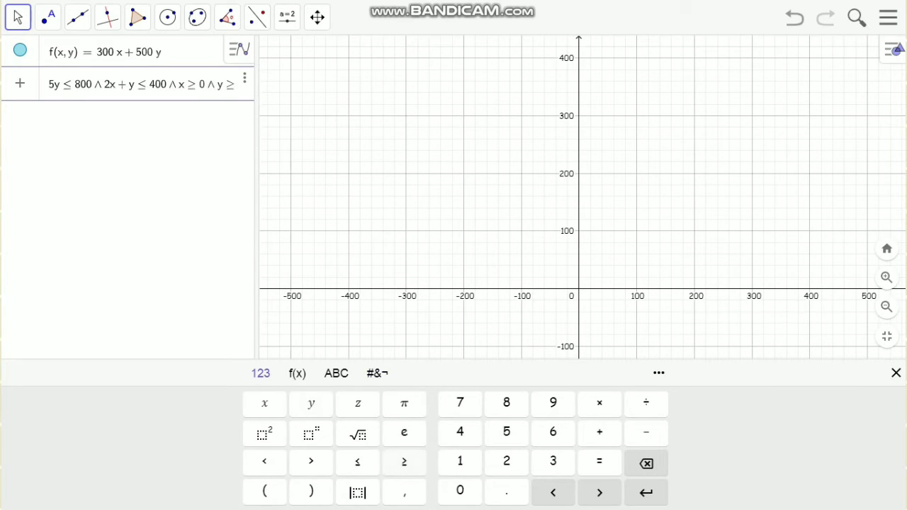
{"action": "left_click", "coordinate": [460, 490]}
{"action": "key", "text": "Return"}
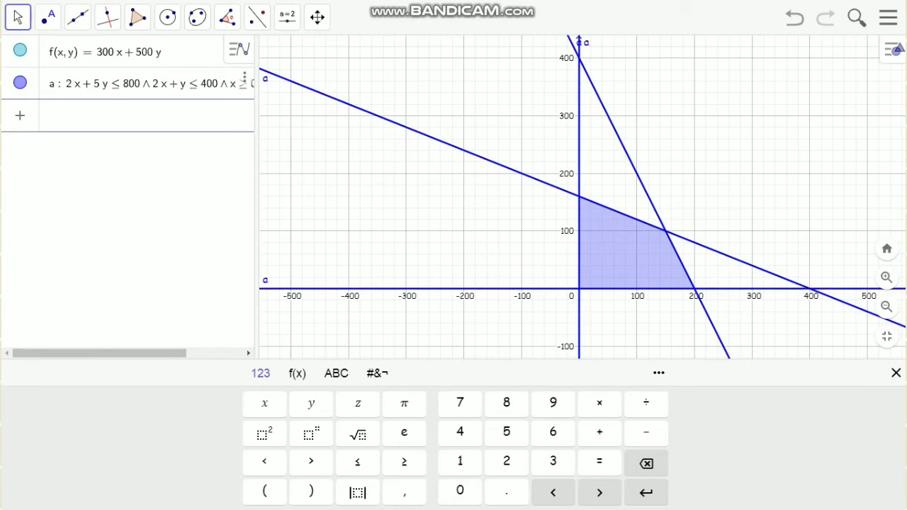
{"action": "left_click", "coordinate": [896, 372]}
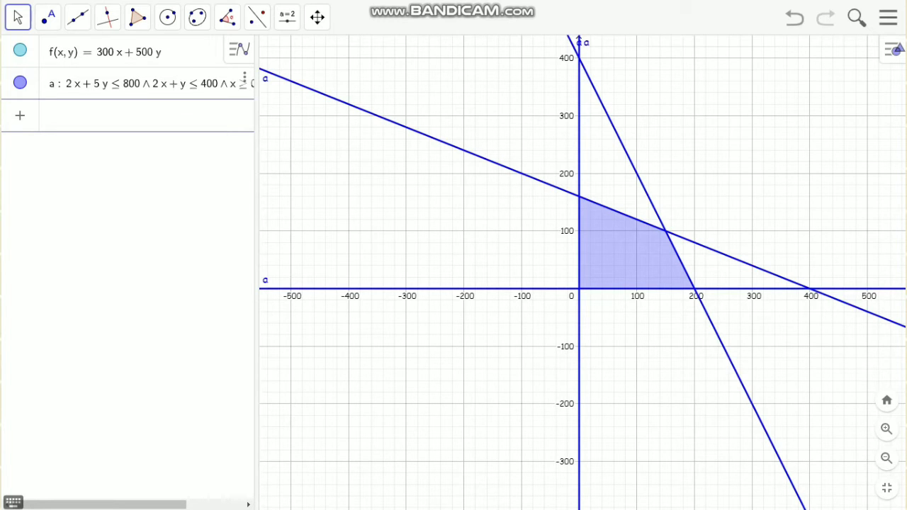
- Add the boundary line 2x + 5y = 800 as a separate equation
{"action": "left_click_drag", "start_coordinate": [765, 354], "coordinate": [601, 394]}
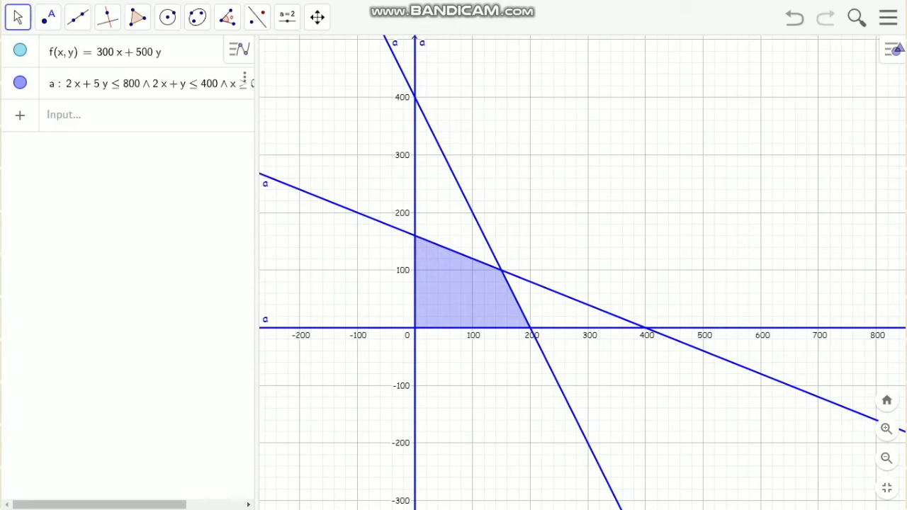
{"action": "left_click", "coordinate": [71, 115]}
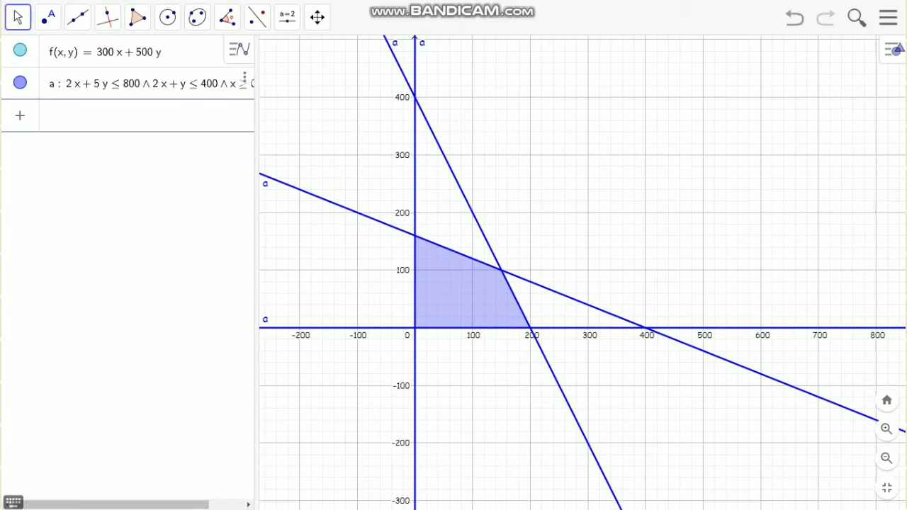
{"action": "type", "text": "2"}
{"action": "type", "text": "x "}
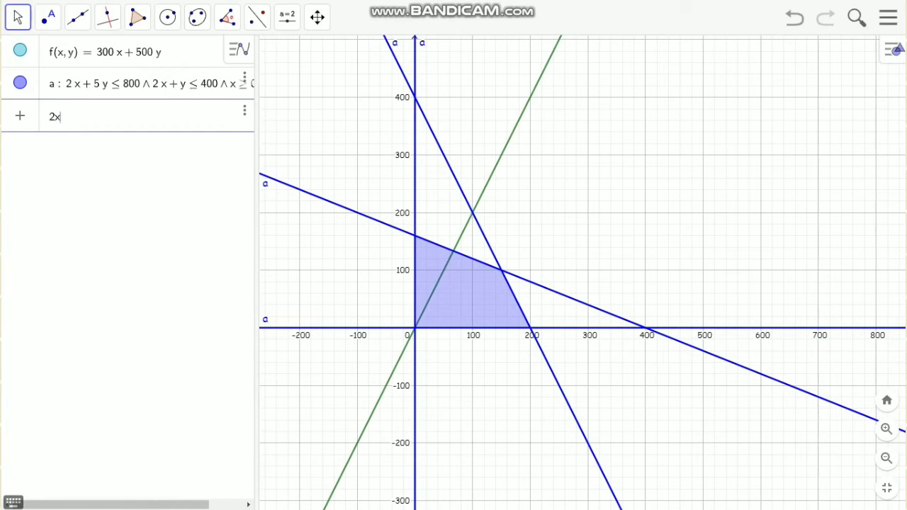
{"action": "type", "text": "+ 5y "}
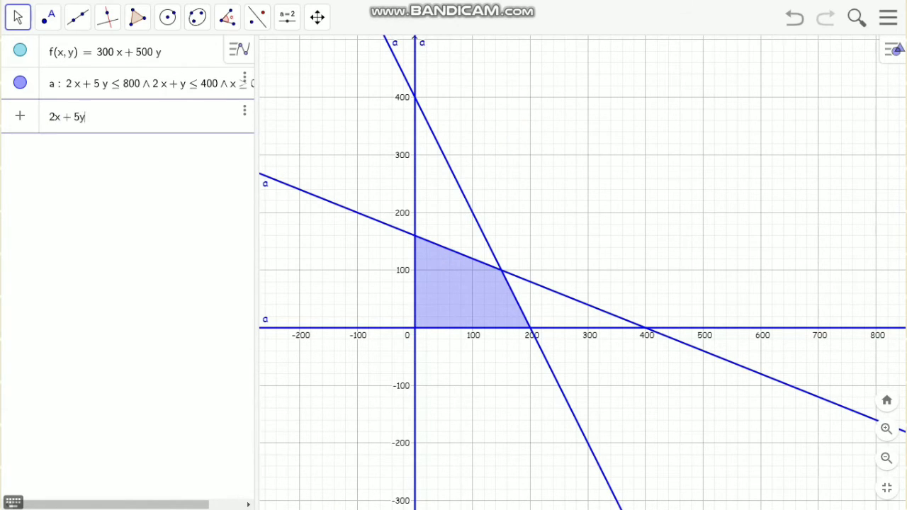
{"action": "type", "text": "= 800"}
{"action": "key", "text": "Return"}
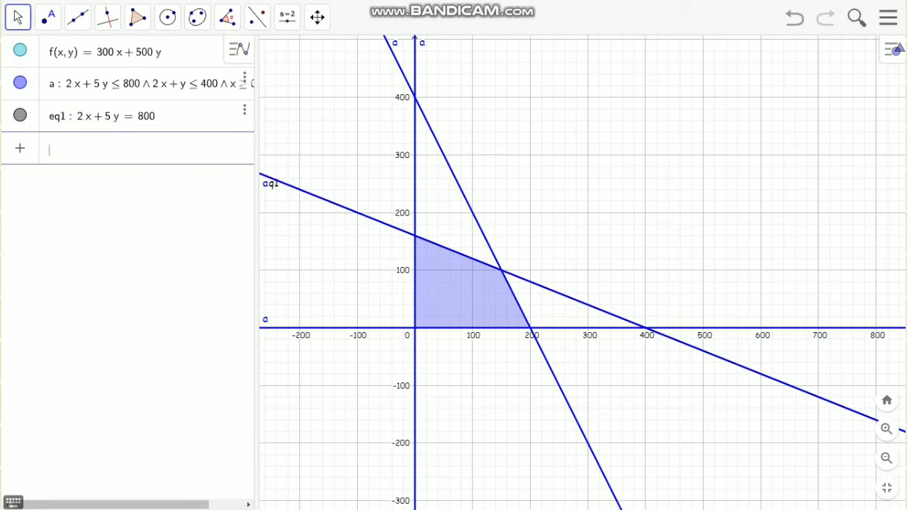
- Add the boundary line 2x + y = 400 as a separate equation
{"action": "type", "text": "2x + y "}
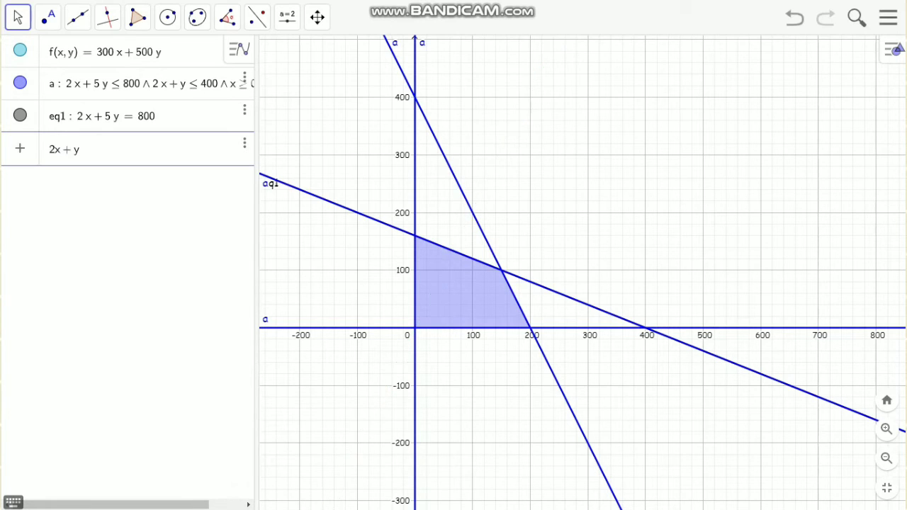
{"action": "type", "text": "= 400"}
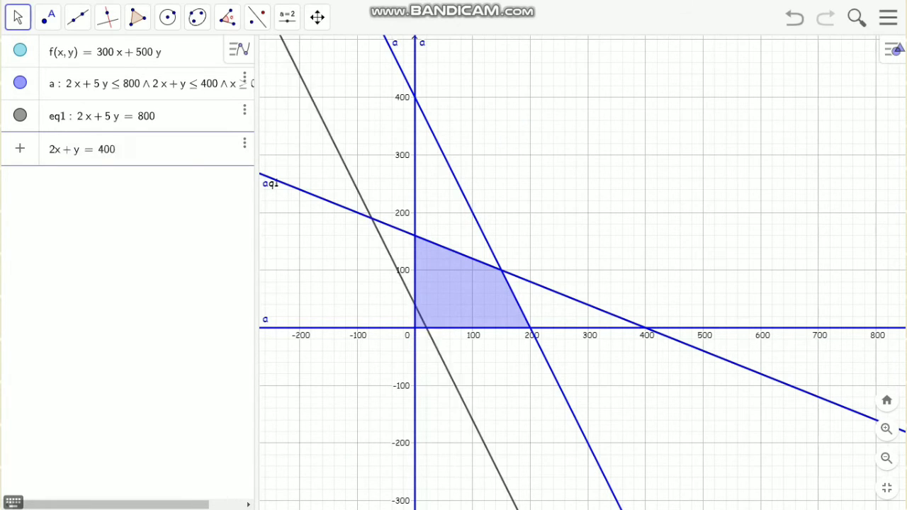
{"action": "key", "text": "Return"}
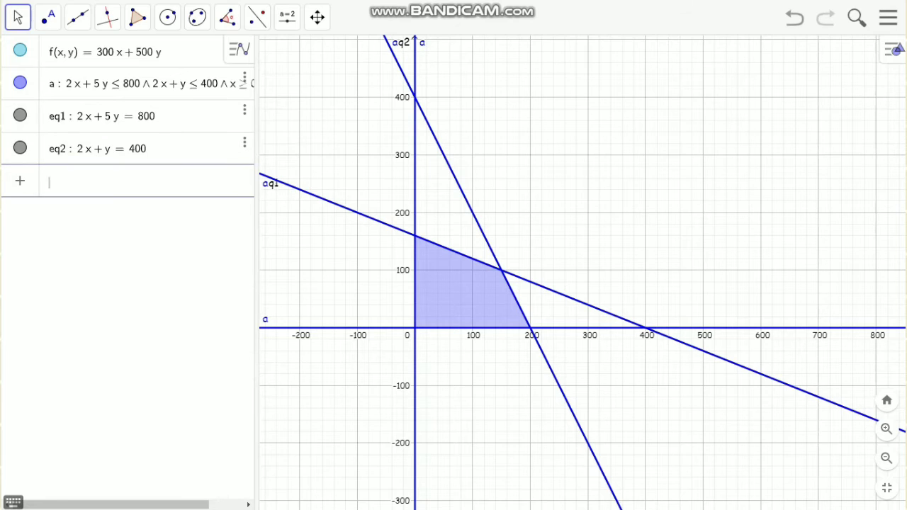
- Add the boundary lines x = 0 and y = 0 as separate equations
{"action": "type", "text": "x = 0"}
{"action": "key", "text": "Return"}
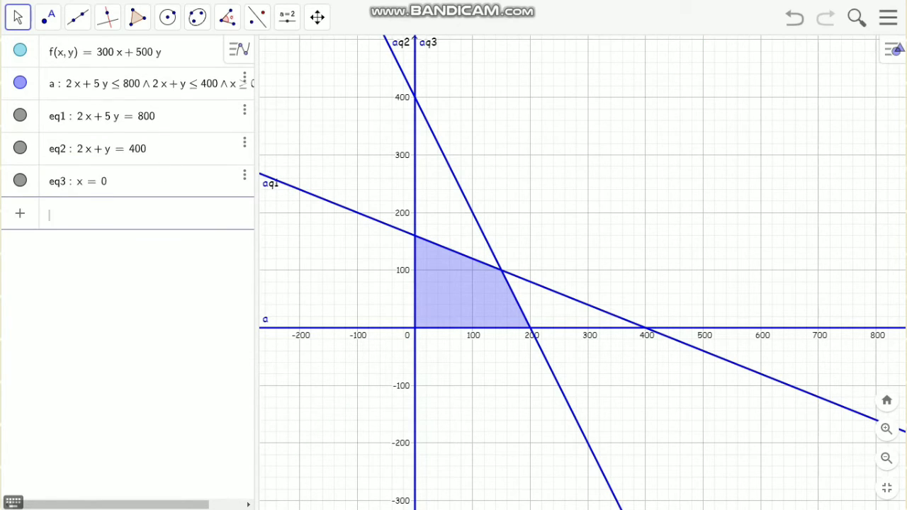
{"action": "type", "text": "y = 0"}
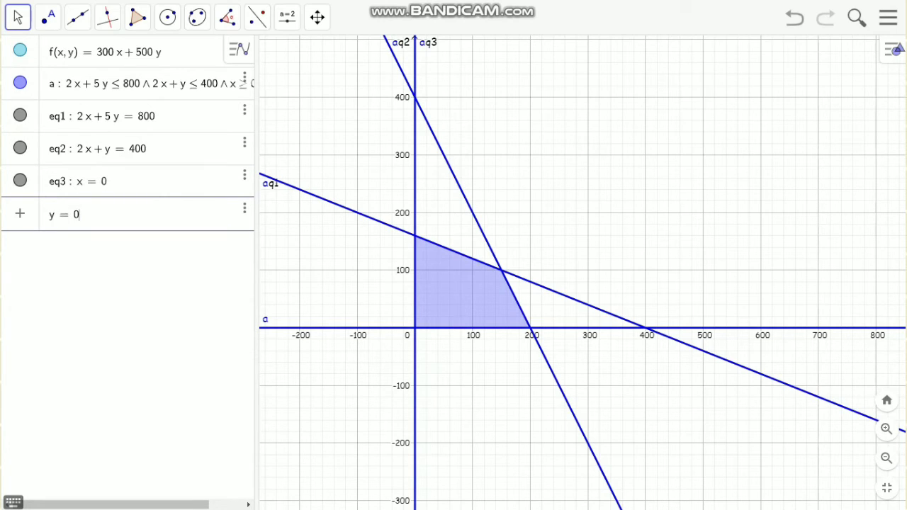
{"action": "key", "text": "Return"}
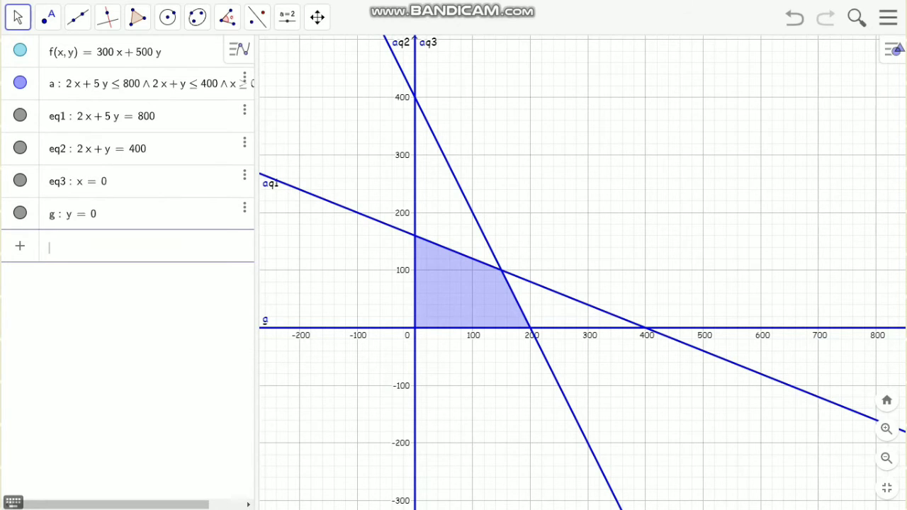
- Set the label of line eq1 (2x + 5y = 800) to show Name & Value
{"action": "right_click", "coordinate": [312, 194]}
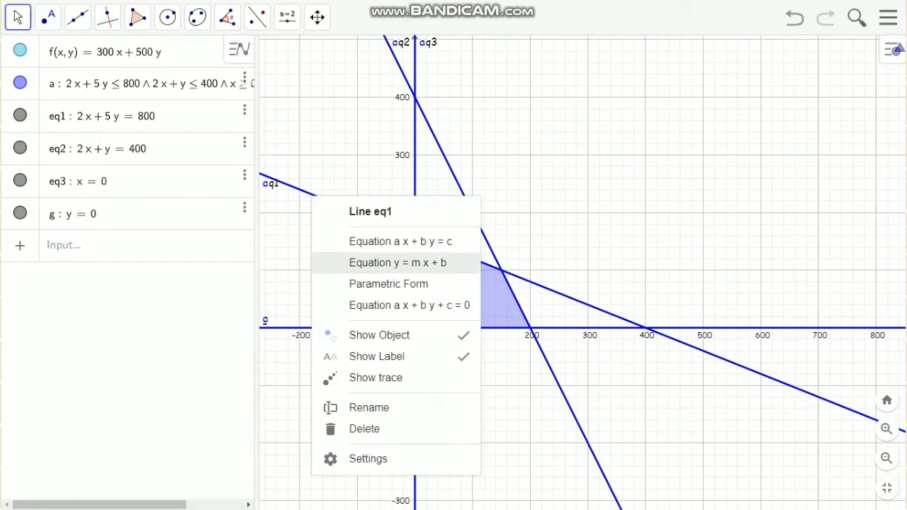
{"action": "left_click", "coordinate": [368, 458]}
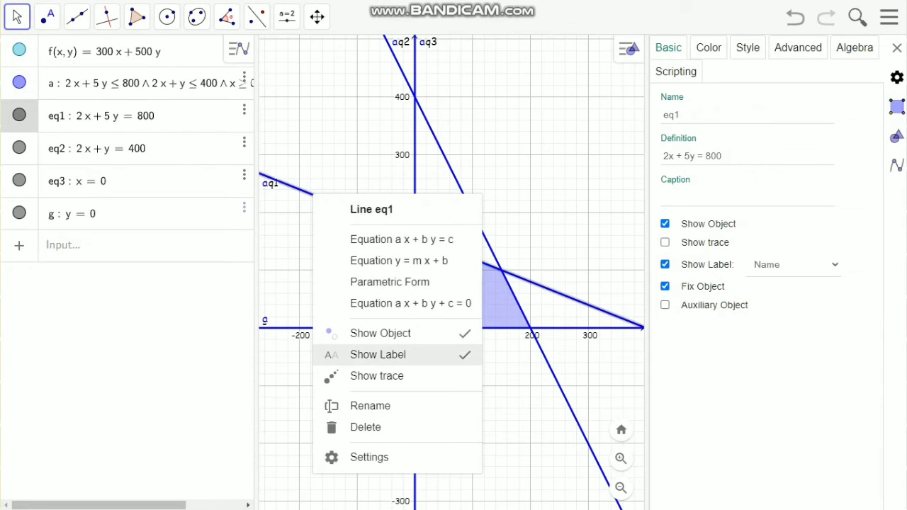
{"action": "left_click", "coordinate": [793, 264]}
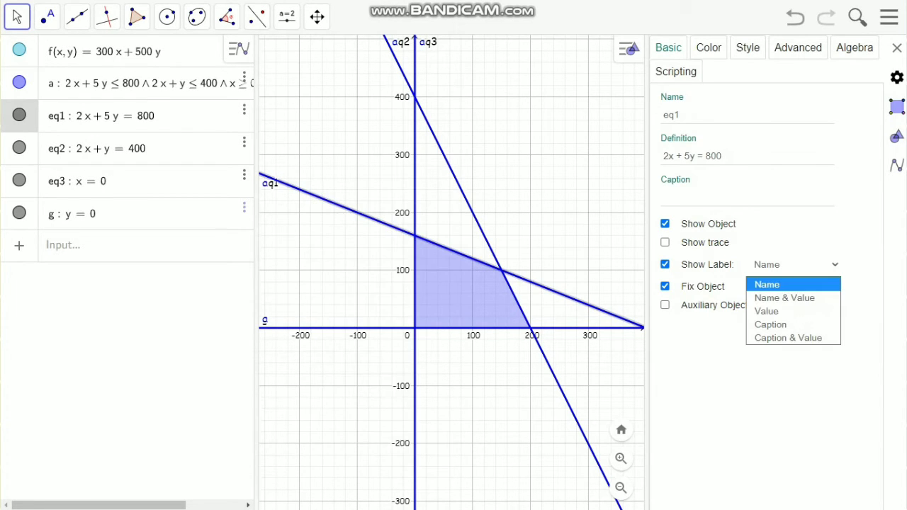
{"action": "left_click", "coordinate": [784, 298]}
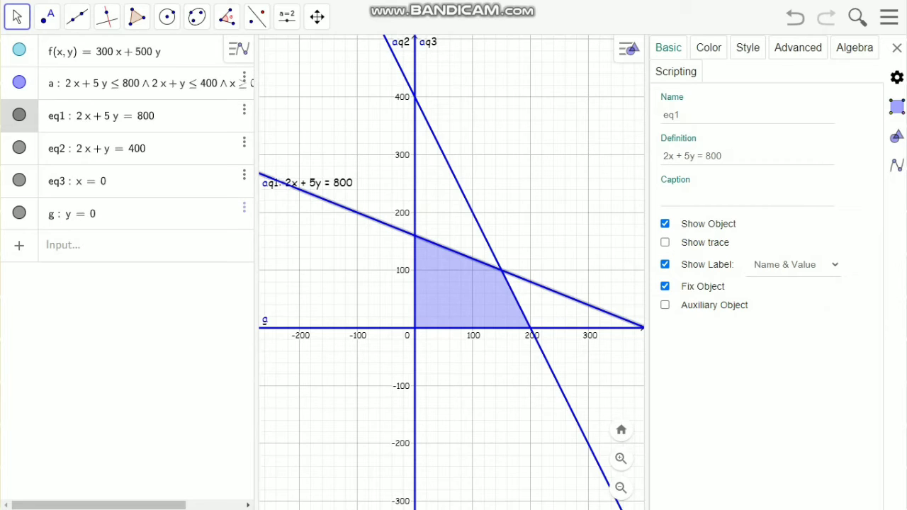
- Set the label of line eq2 (2x + y = 400) to show Name & Value
{"action": "left_click", "coordinate": [97, 149]}
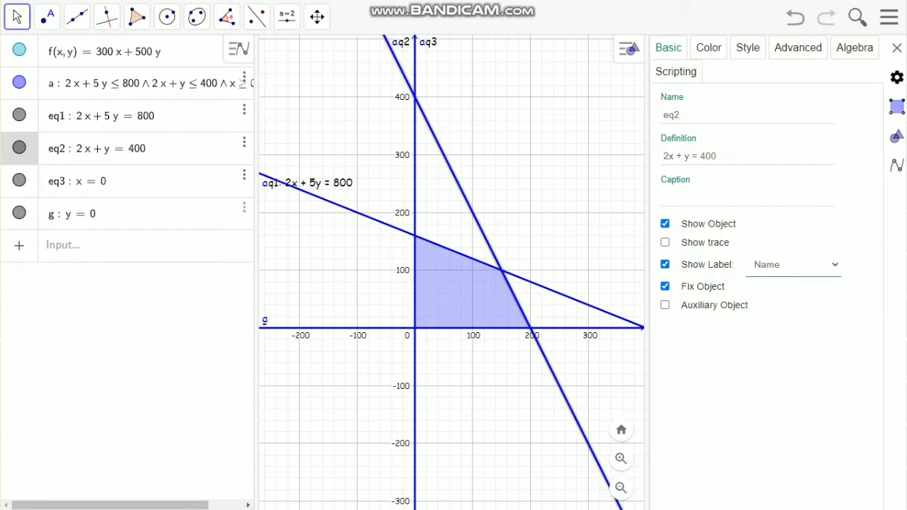
{"action": "left_click", "coordinate": [793, 264]}
{"action": "left_click", "coordinate": [784, 297]}
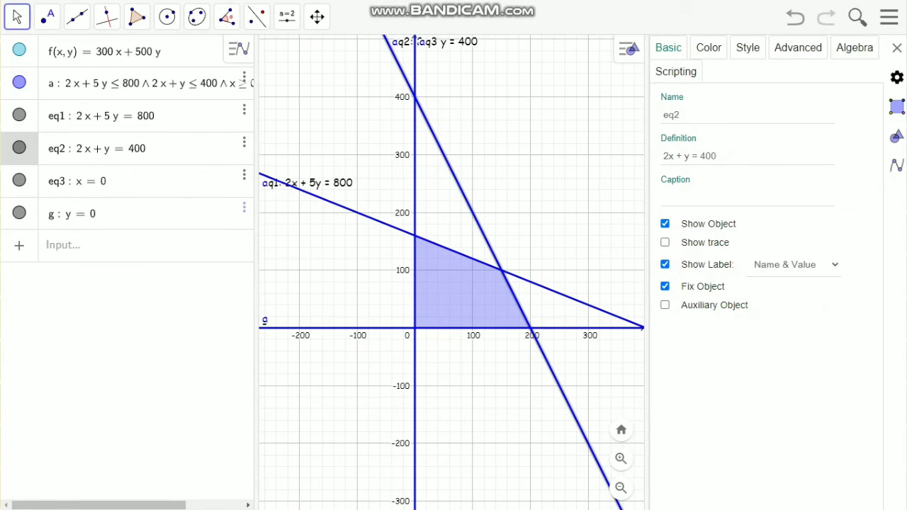
- Set the labels of the lines x = 0 and y = 0 to show Name & Value, then close the settings
{"action": "left_click", "coordinate": [91, 181]}
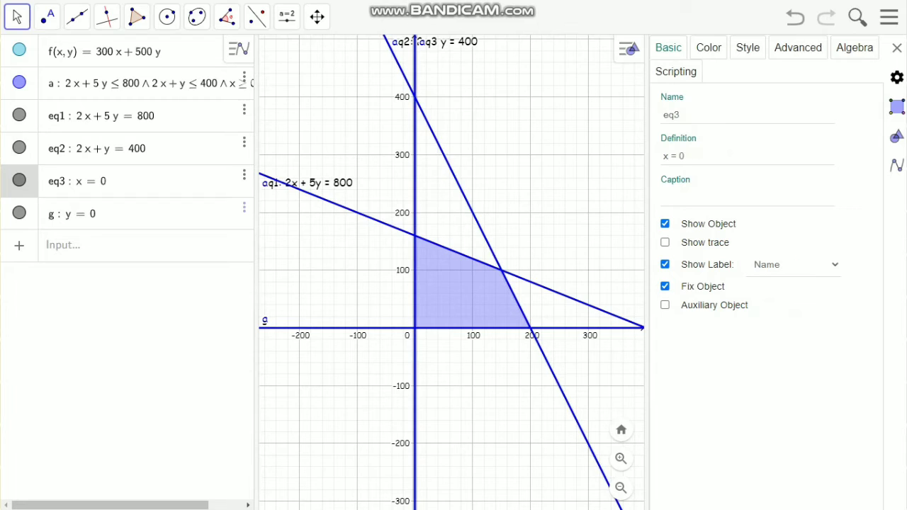
{"action": "left_click", "coordinate": [794, 264]}
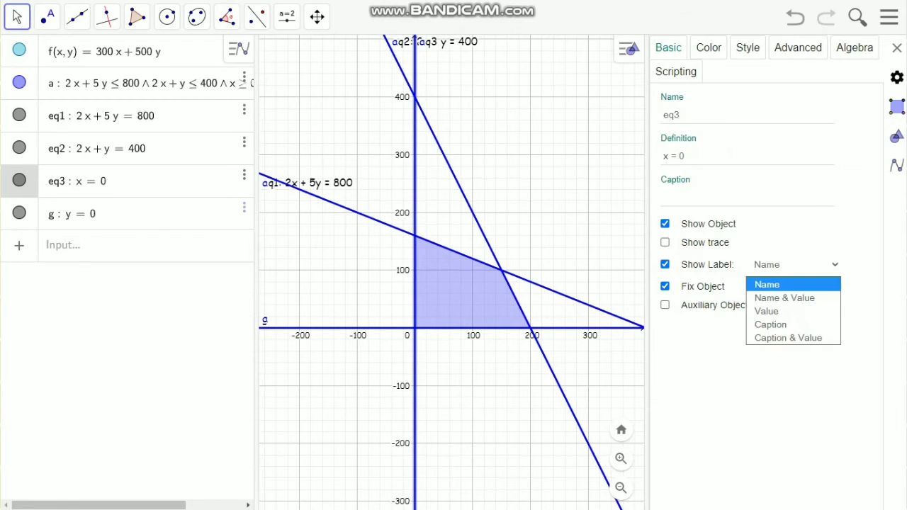
{"action": "left_click", "coordinate": [785, 297]}
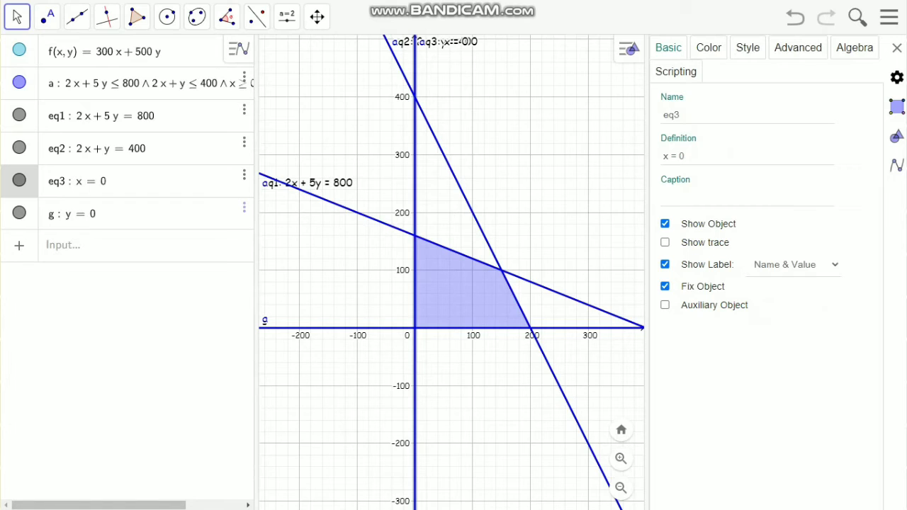
{"action": "left_click", "coordinate": [795, 265]}
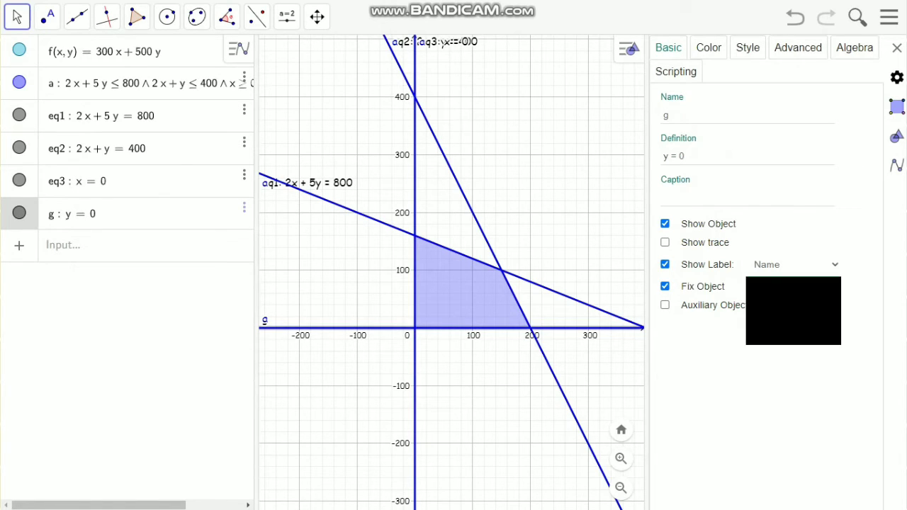
{"action": "left_click", "coordinate": [788, 298]}
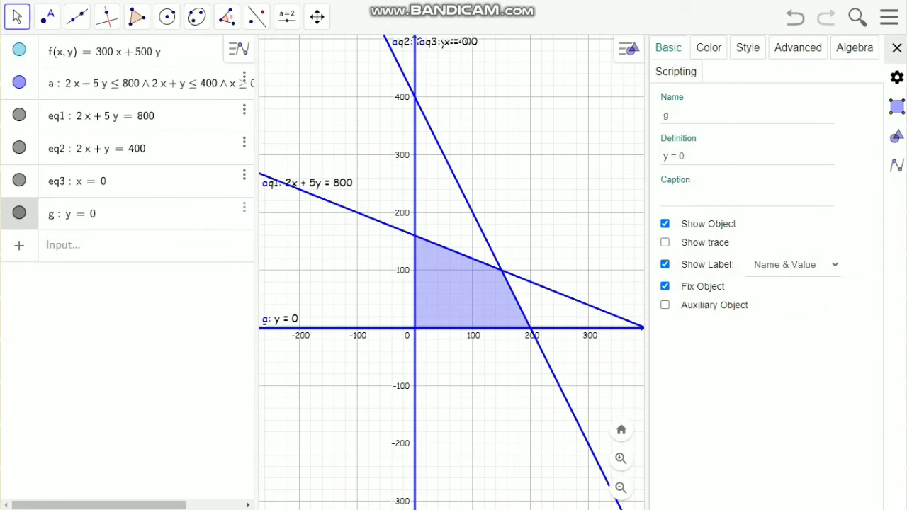
{"action": "left_click", "coordinate": [896, 48]}
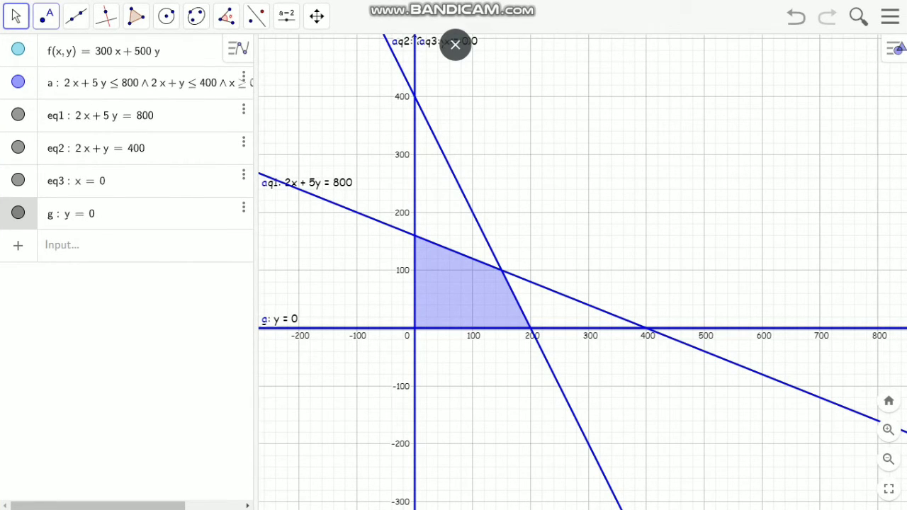
- Mark the feasible region's corners by intersecting eq1 with eq3, eq1 with eq2, and eq2 with g
{"action": "left_click", "coordinate": [46, 15]}
{"action": "left_click", "coordinate": [78, 139]}
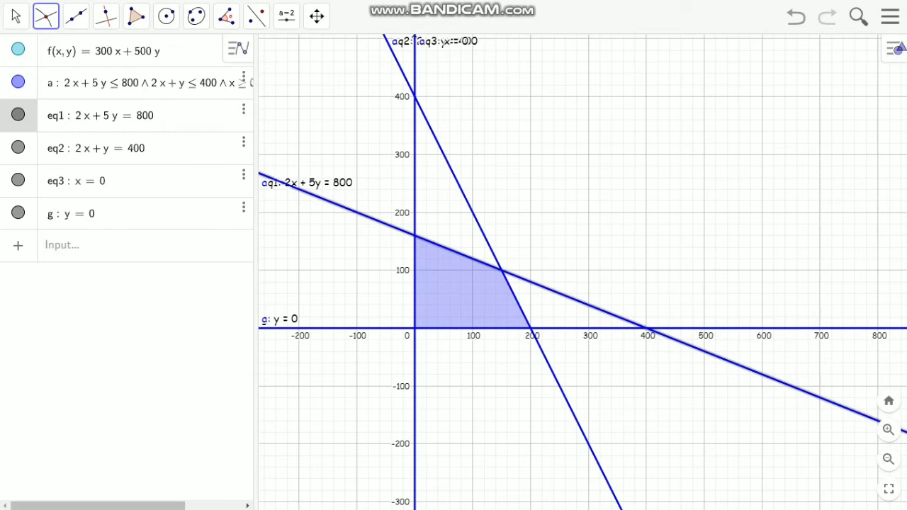
{"action": "left_click", "coordinate": [414, 183]}
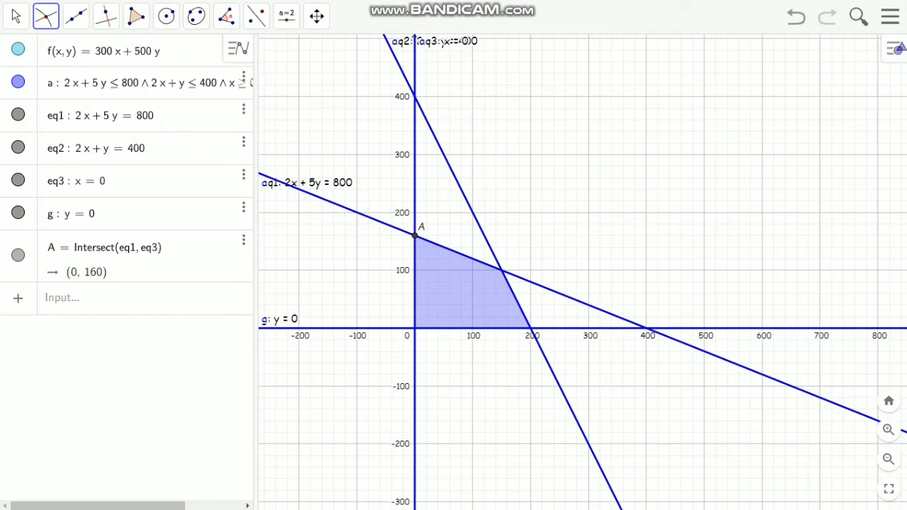
{"action": "left_click", "coordinate": [538, 285]}
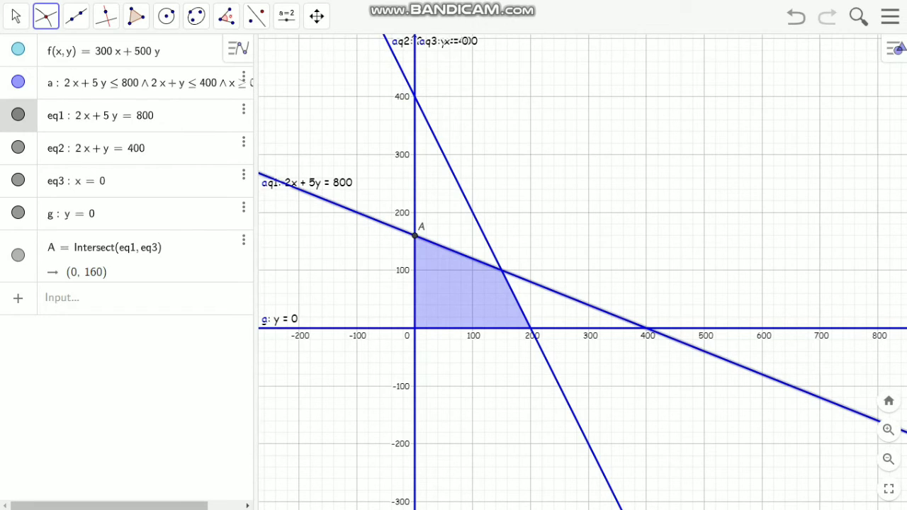
{"action": "left_click", "coordinate": [489, 245]}
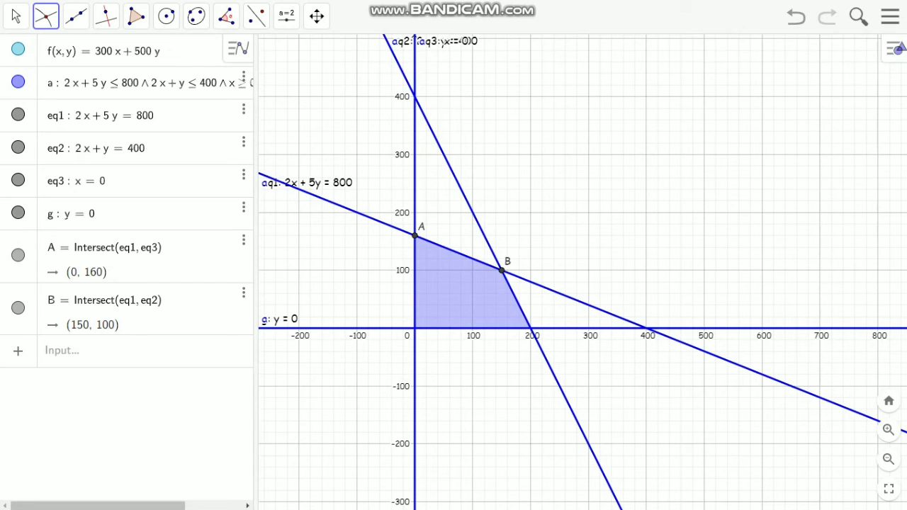
{"action": "left_click", "coordinate": [521, 309]}
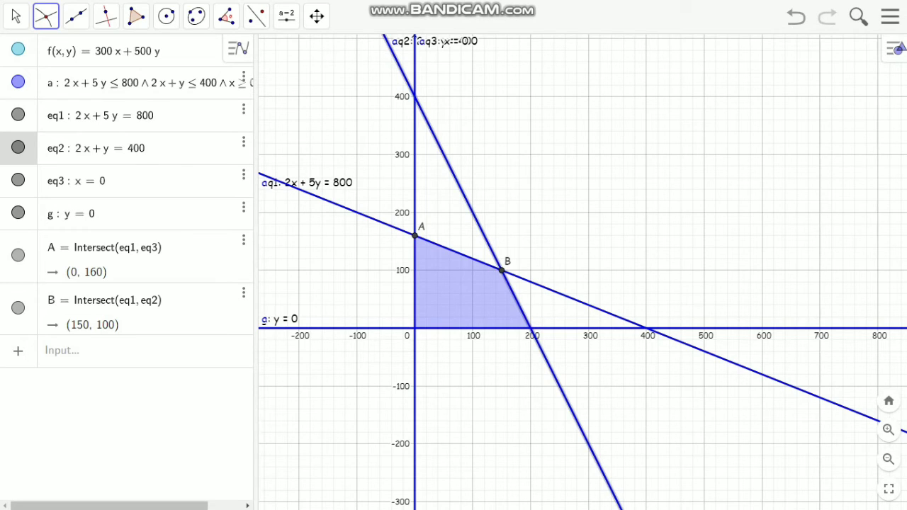
{"action": "left_click", "coordinate": [508, 328]}
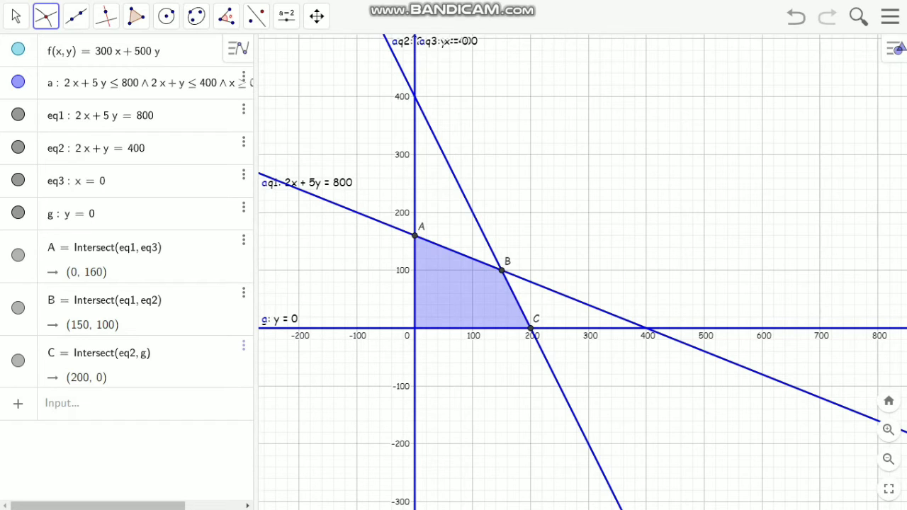
- Set the label of intersection point A, where eq1 meets eq3, to show Name & Value
{"action": "right_click", "coordinate": [415, 234]}
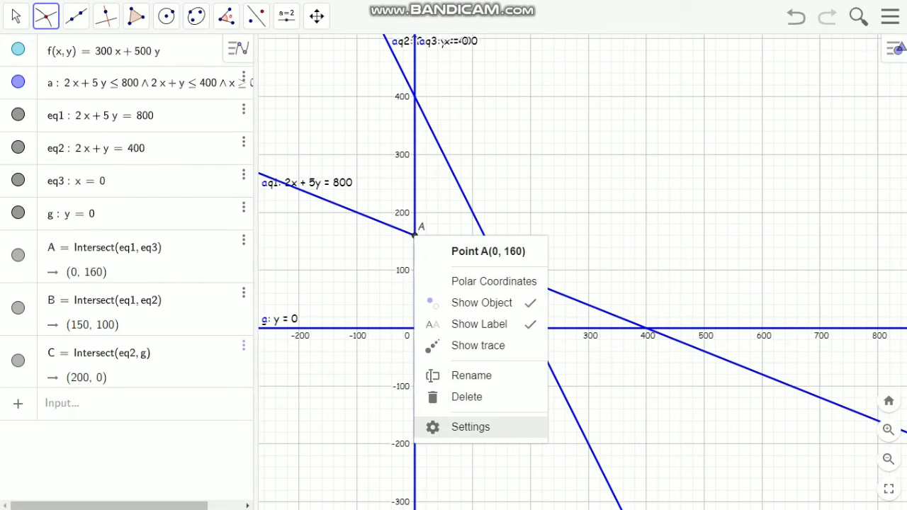
{"action": "left_click", "coordinate": [470, 426]}
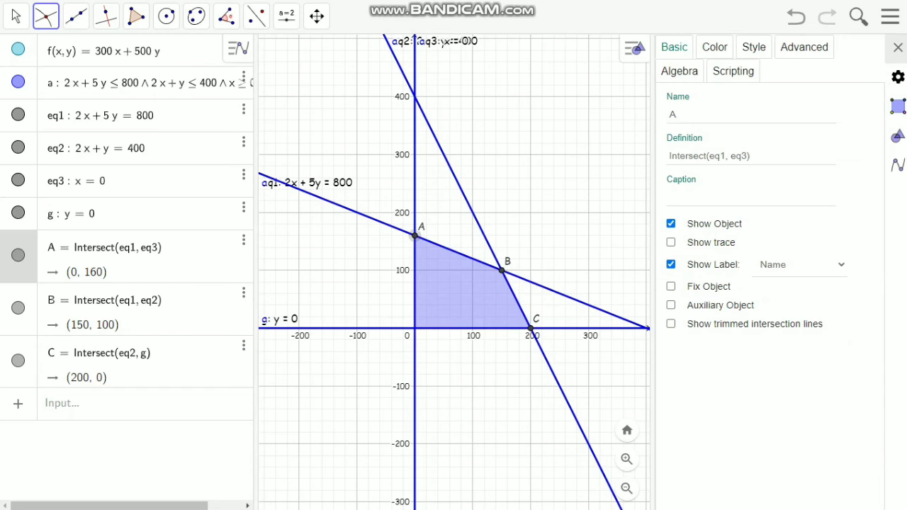
{"action": "left_click", "coordinate": [800, 265]}
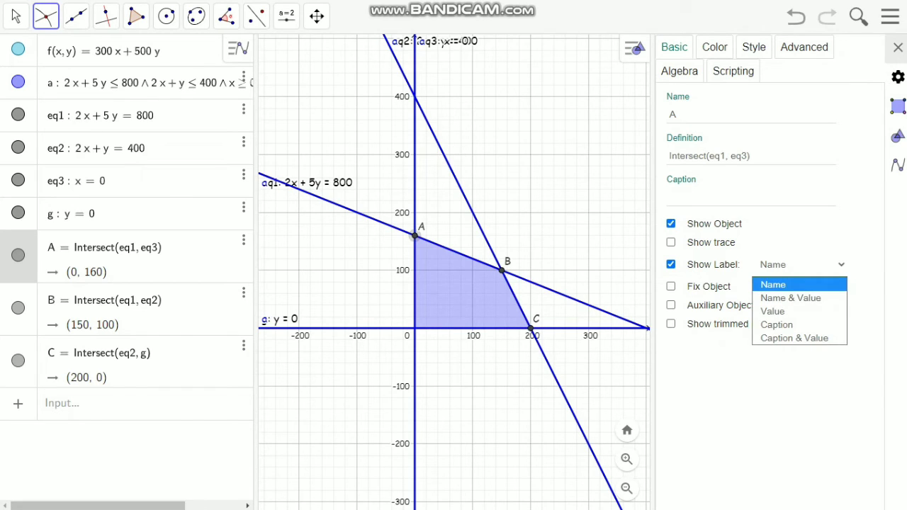
{"action": "left_click", "coordinate": [790, 297]}
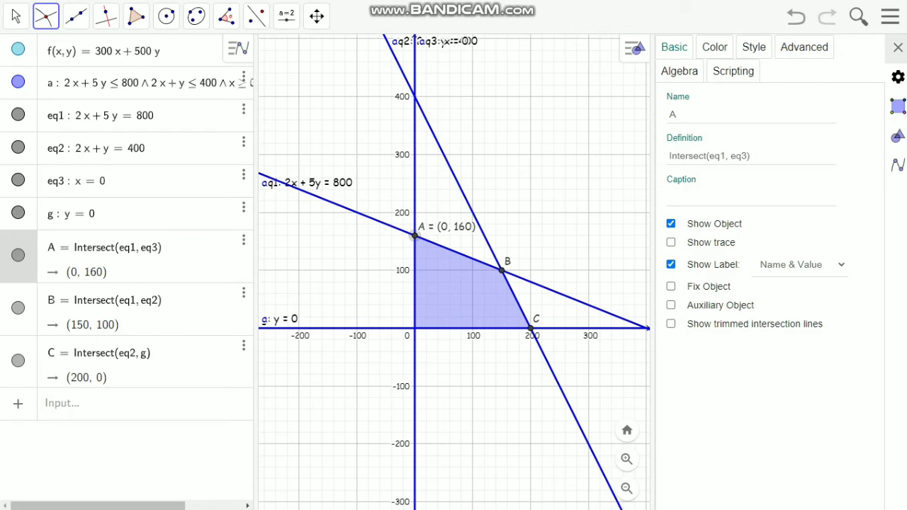
- Set the labels of intersection points B and C to show Name & Value and close the settings
{"action": "left_click", "coordinate": [106, 305]}
{"action": "left_click", "coordinate": [801, 264]}
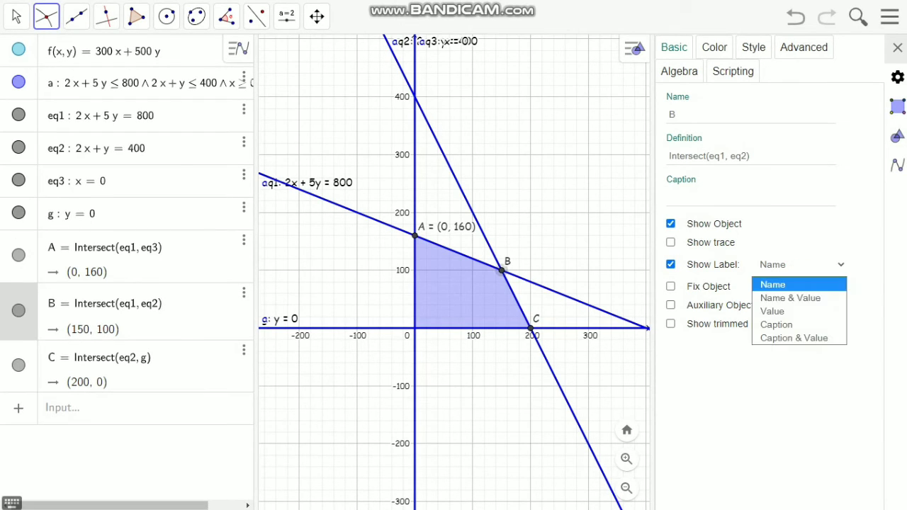
{"action": "left_click", "coordinate": [789, 298]}
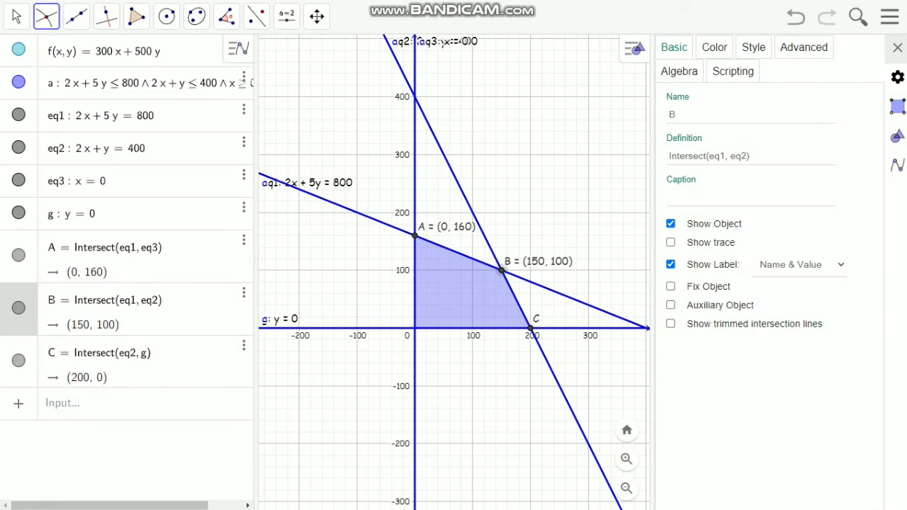
{"action": "left_click", "coordinate": [120, 357]}
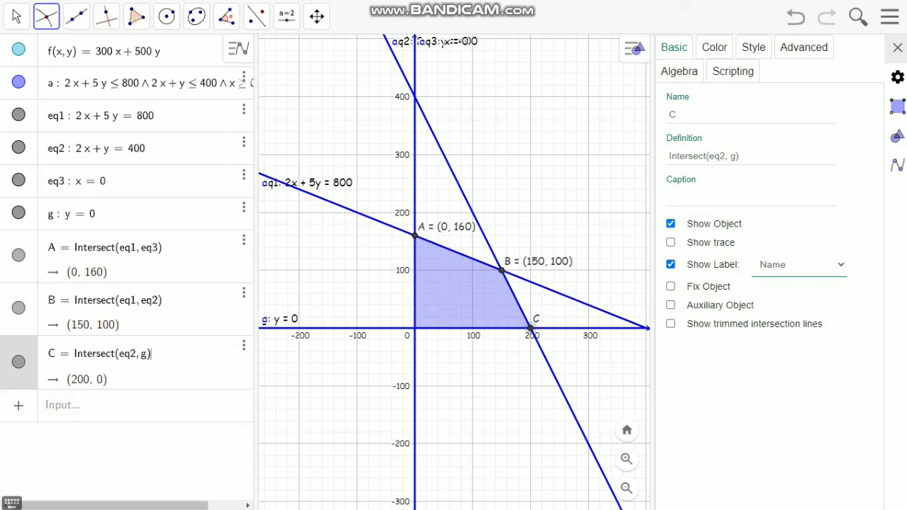
{"action": "left_click", "coordinate": [800, 264]}
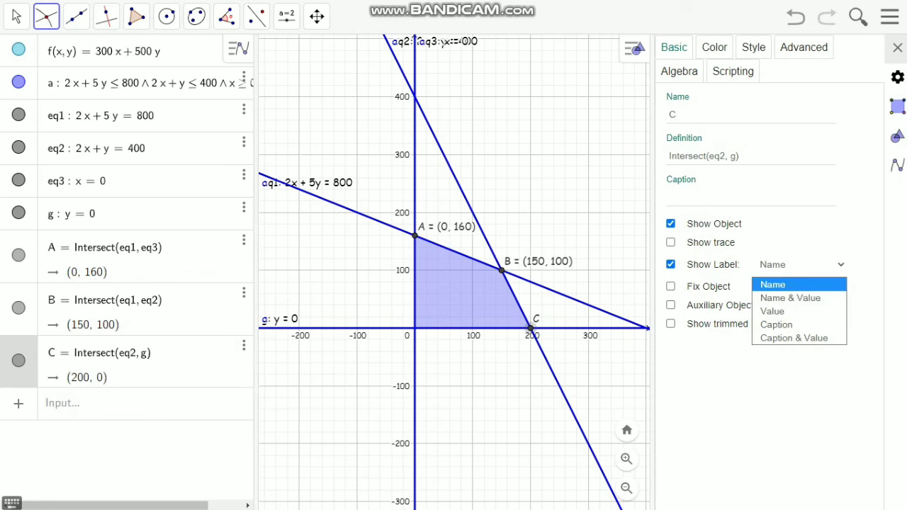
{"action": "left_click", "coordinate": [791, 298]}
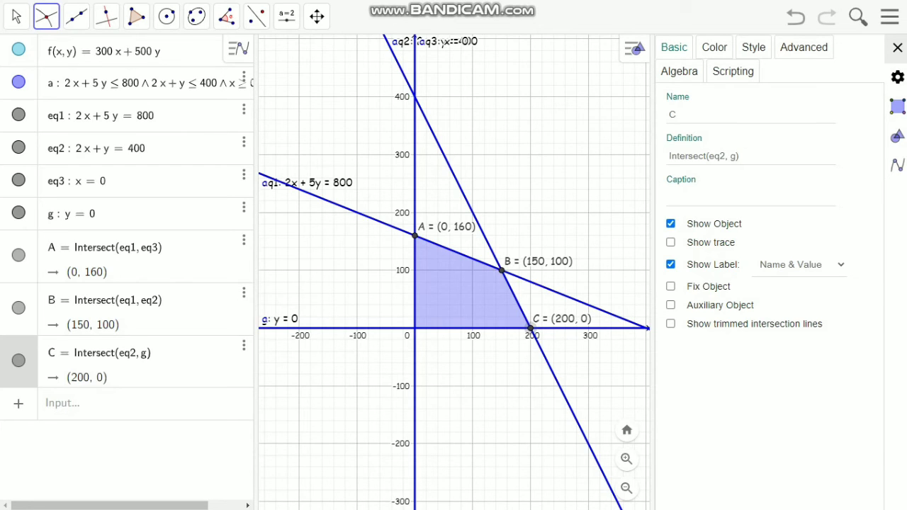
{"action": "left_click", "coordinate": [898, 47]}
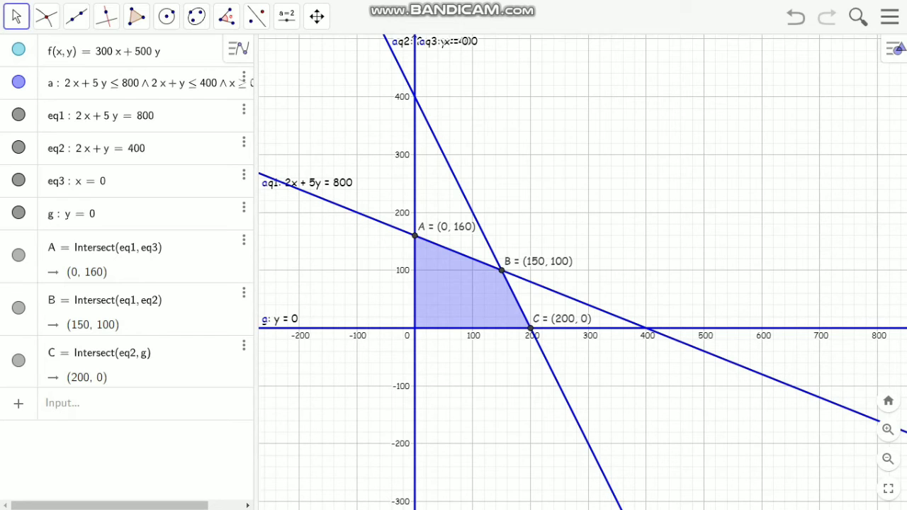
- Show the Spreadsheet view and enter the headers "titik" in A1 and "nilai optimum" in B1
{"action": "left_click", "coordinate": [897, 47]}
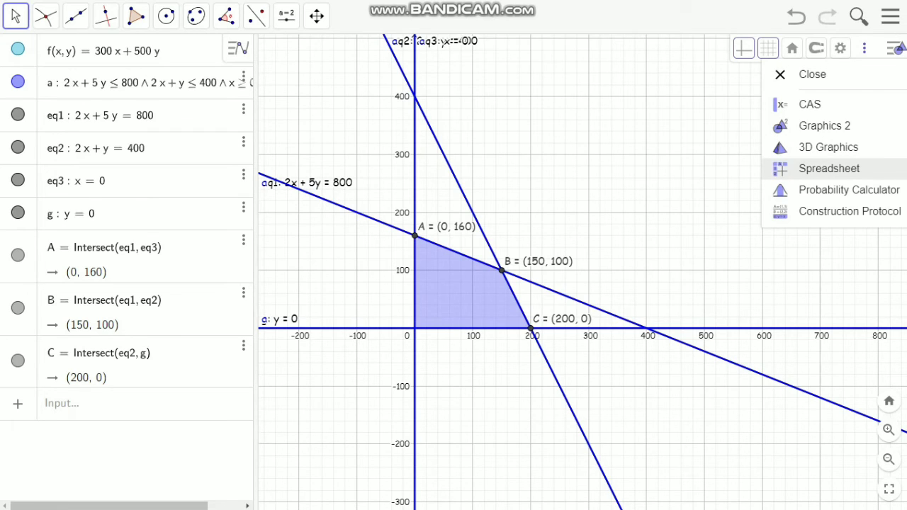
{"action": "left_click", "coordinate": [829, 168]}
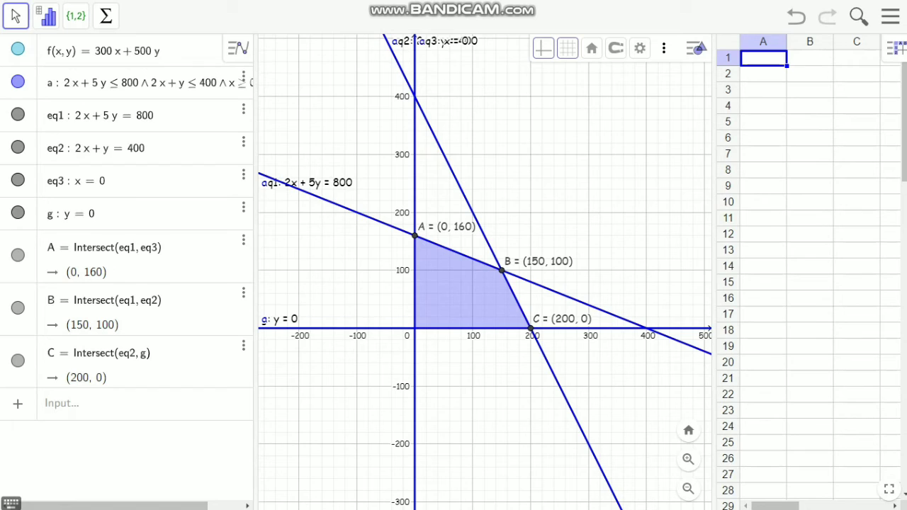
{"action": "type", "text": "titik"}
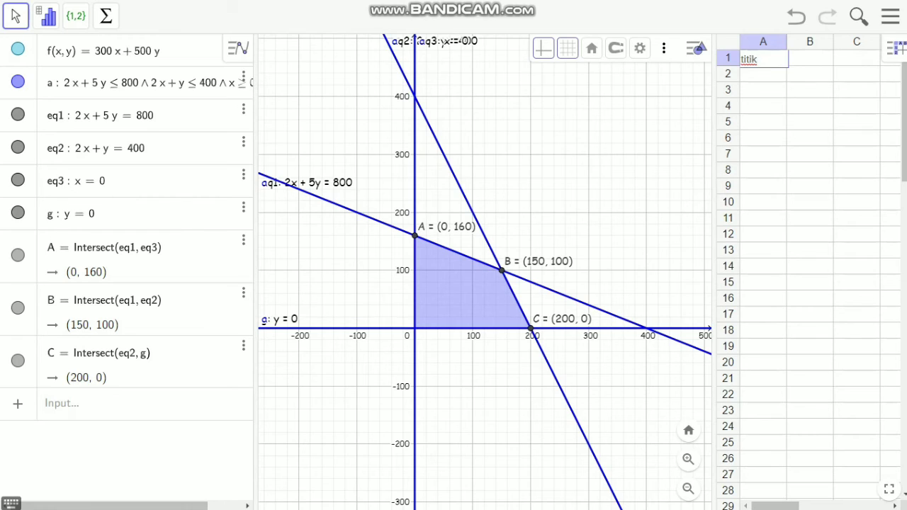
{"action": "key", "text": "Tab"}
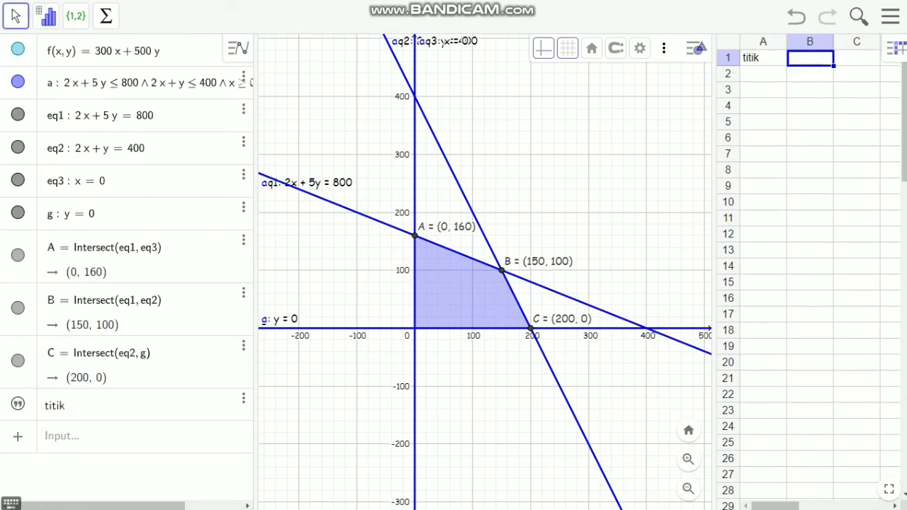
{"action": "type", "text": "nil"}
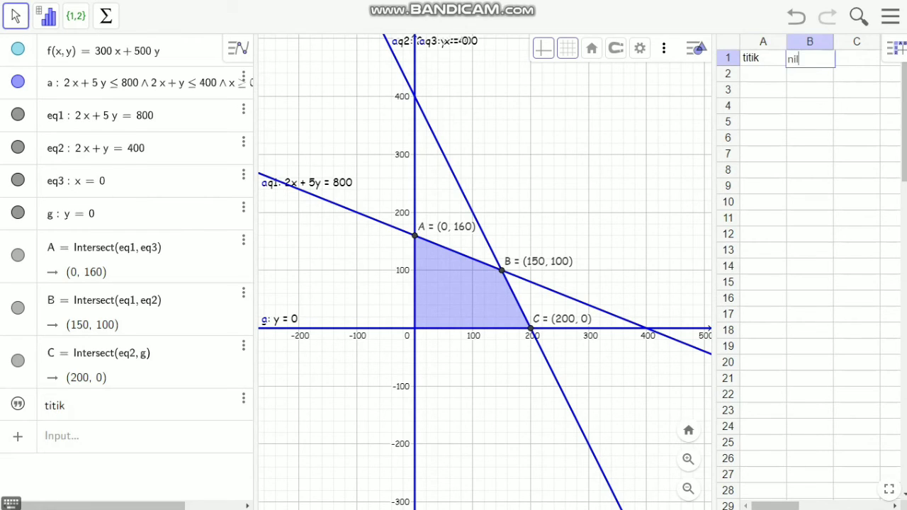
{"action": "type", "text": "ai optimum"}
{"action": "key", "text": "Return"}
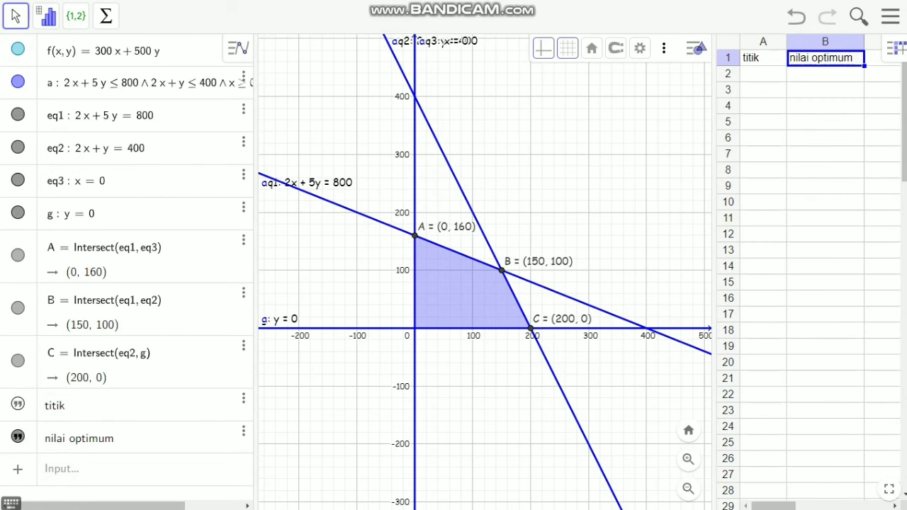
- Enter the corner points A, B and C in cells A2 to A4, widening column A to fit the coordinates
{"action": "left_click", "coordinate": [763, 74]}
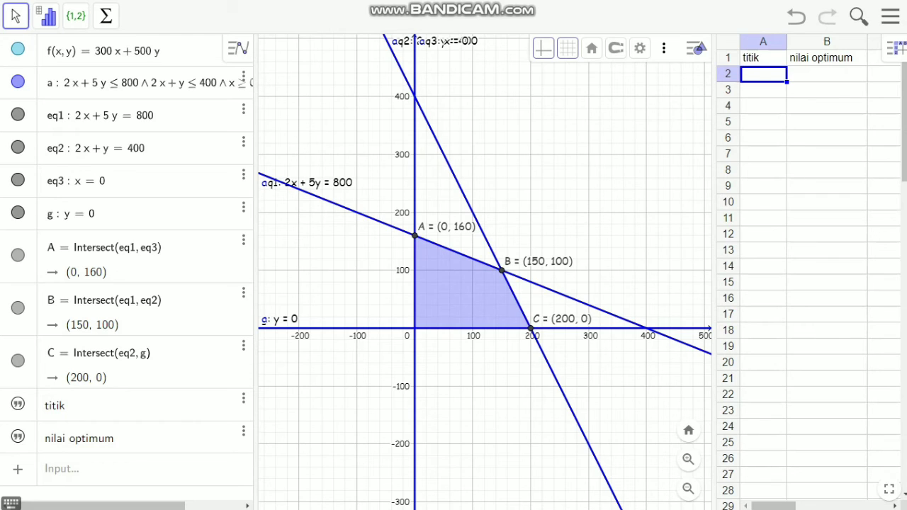
{"action": "double_click", "coordinate": [763, 74]}
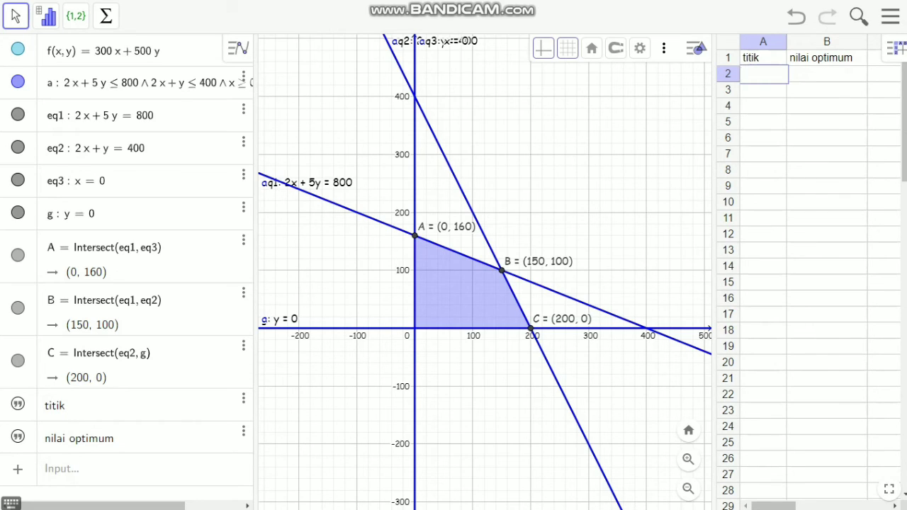
{"action": "type", "text": "A"}
{"action": "key", "text": "Return"}
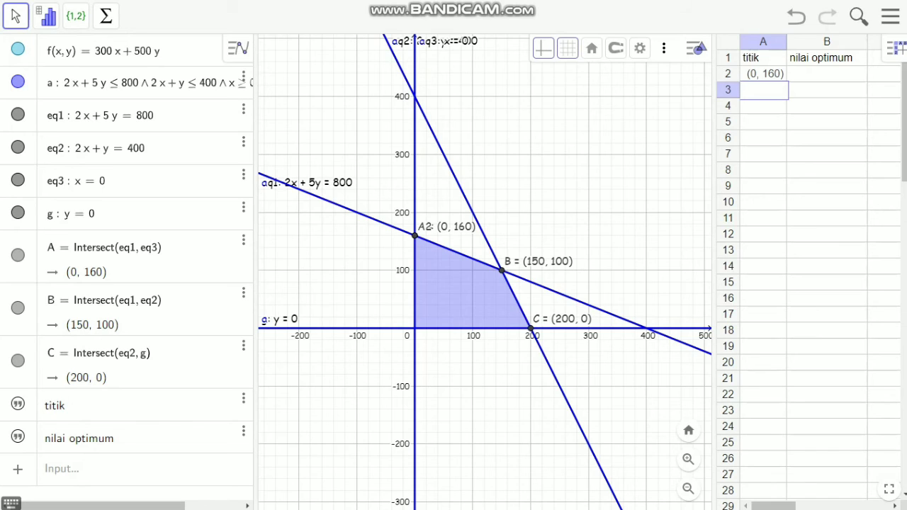
{"action": "type", "text": "B"}
{"action": "key", "text": "Return"}
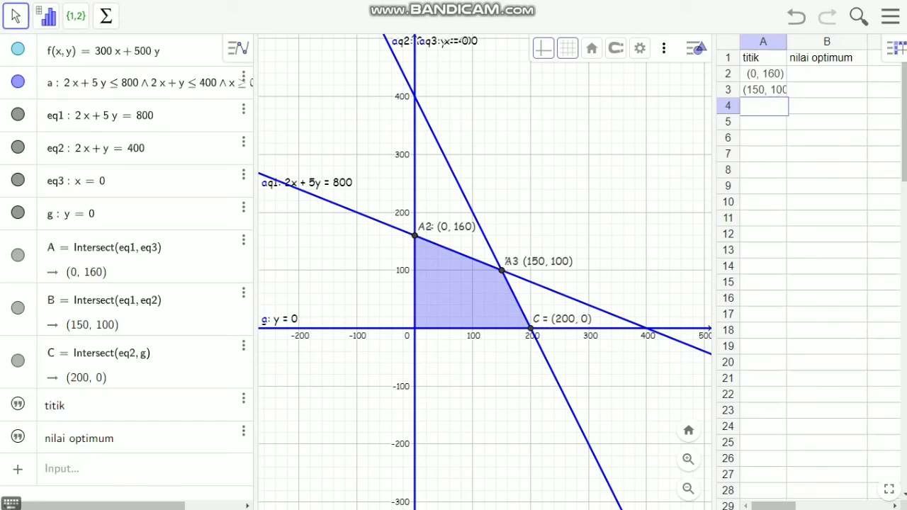
{"action": "key", "text": "Escape"}
{"action": "left_click_drag", "start_coordinate": [787, 42], "coordinate": [795, 42]}
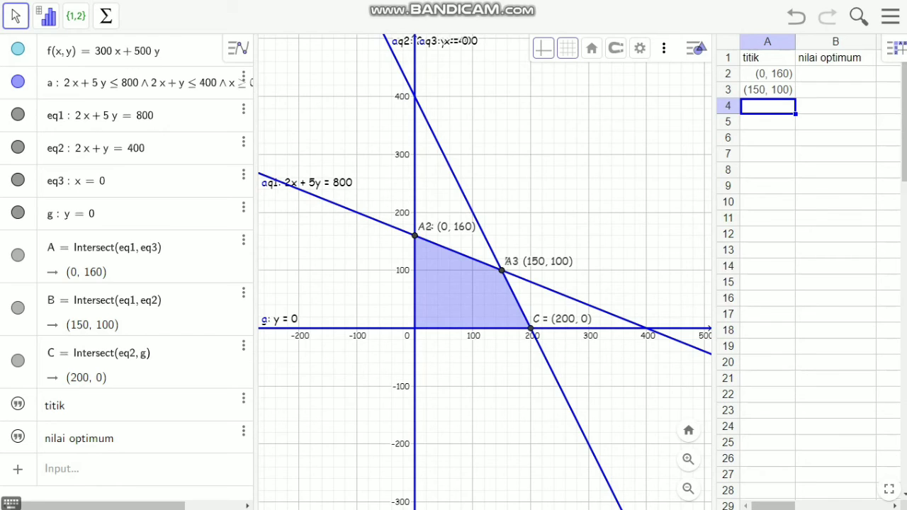
{"action": "type", "text": "C"}
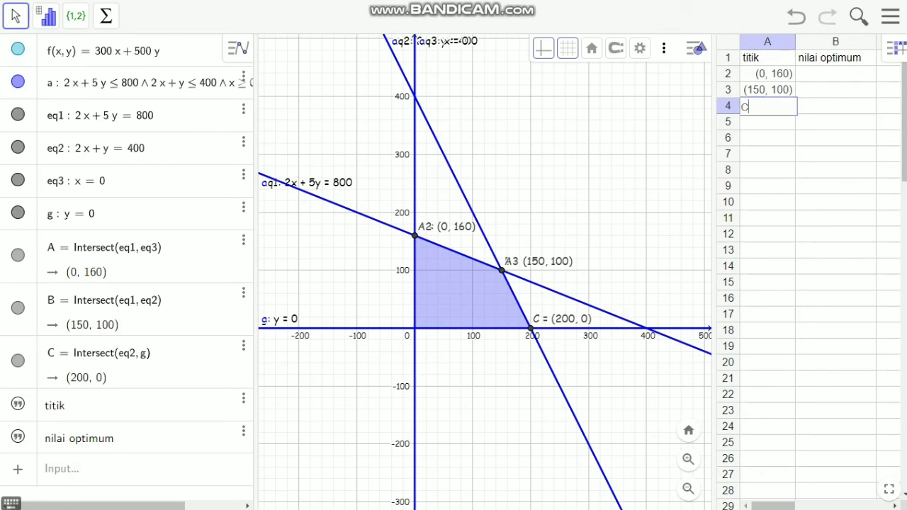
{"action": "key", "text": "Return"}
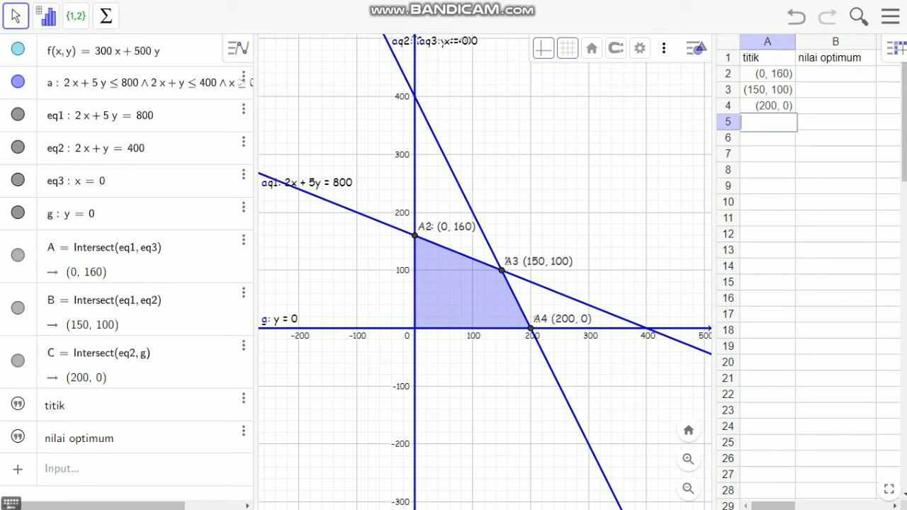
- Evaluate the objective function at the corner points by entering f(A), f(B) and f(C) in cells B2 to B4
{"action": "left_click", "coordinate": [836, 74]}
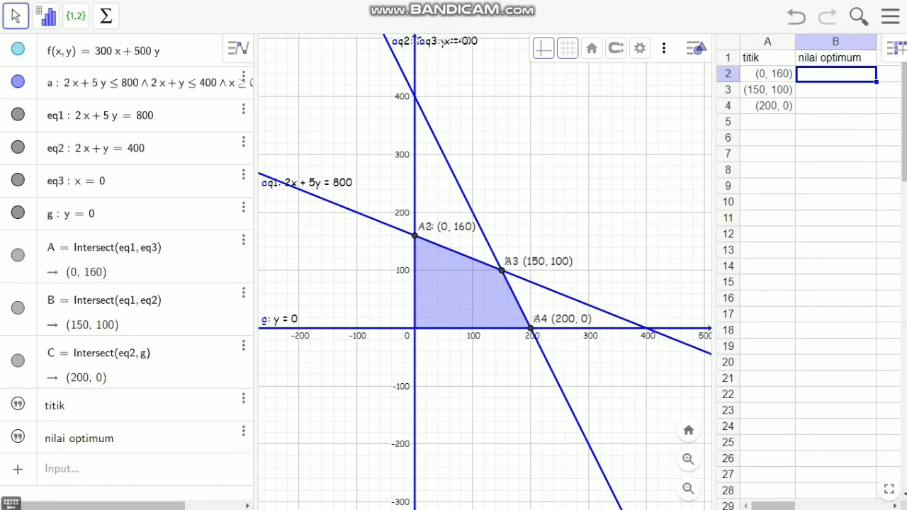
{"action": "double_click", "coordinate": [835, 75]}
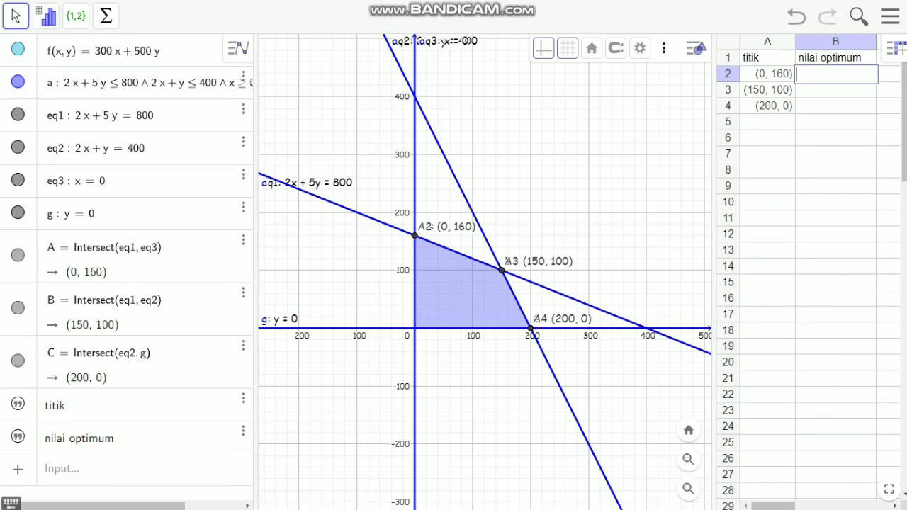
{"action": "type", "text": "f(A)"}
{"action": "key", "text": "Return"}
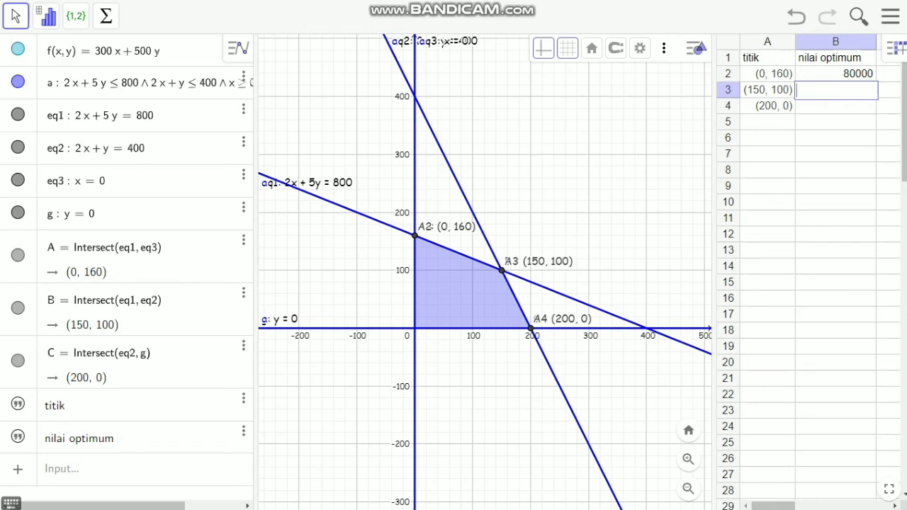
{"action": "type", "text": "f(B)"}
{"action": "key", "text": "Return"}
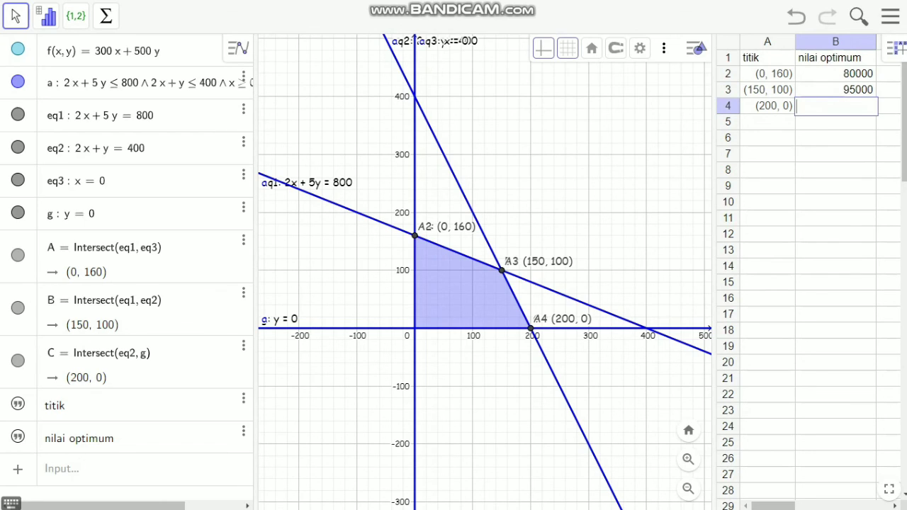
{"action": "type", "text": "f(C)"}
{"action": "key", "text": "Return"}
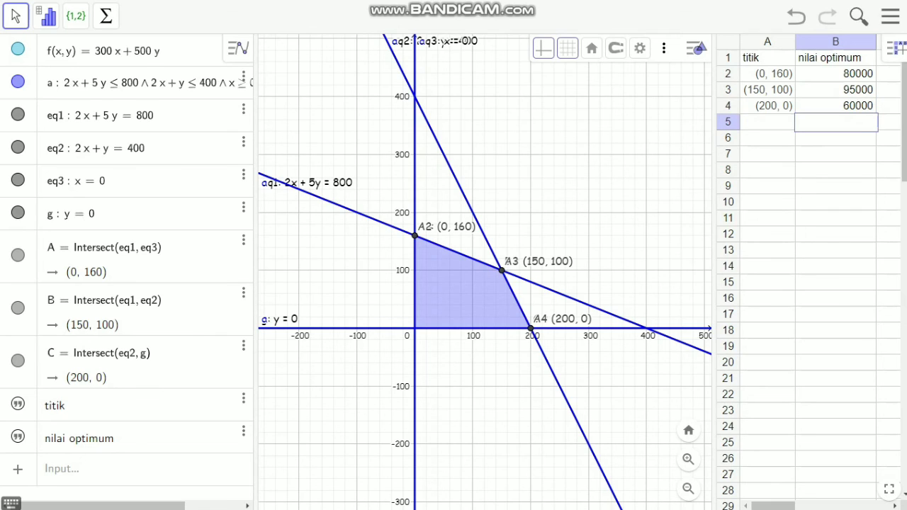